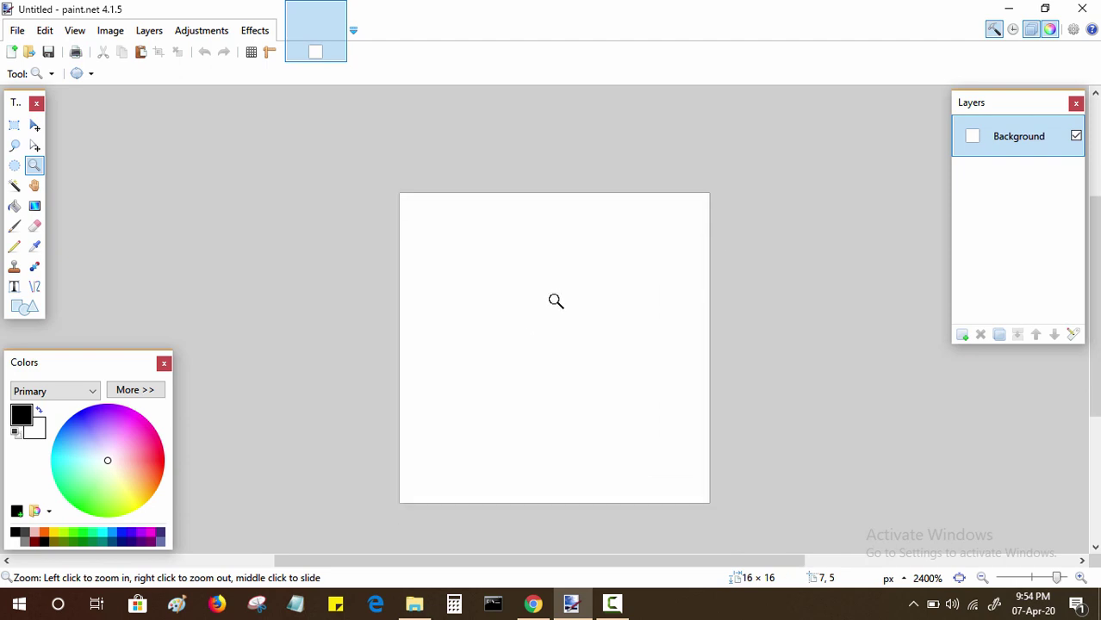
Add a new layer above the background and name it CAT.
click(556, 301)
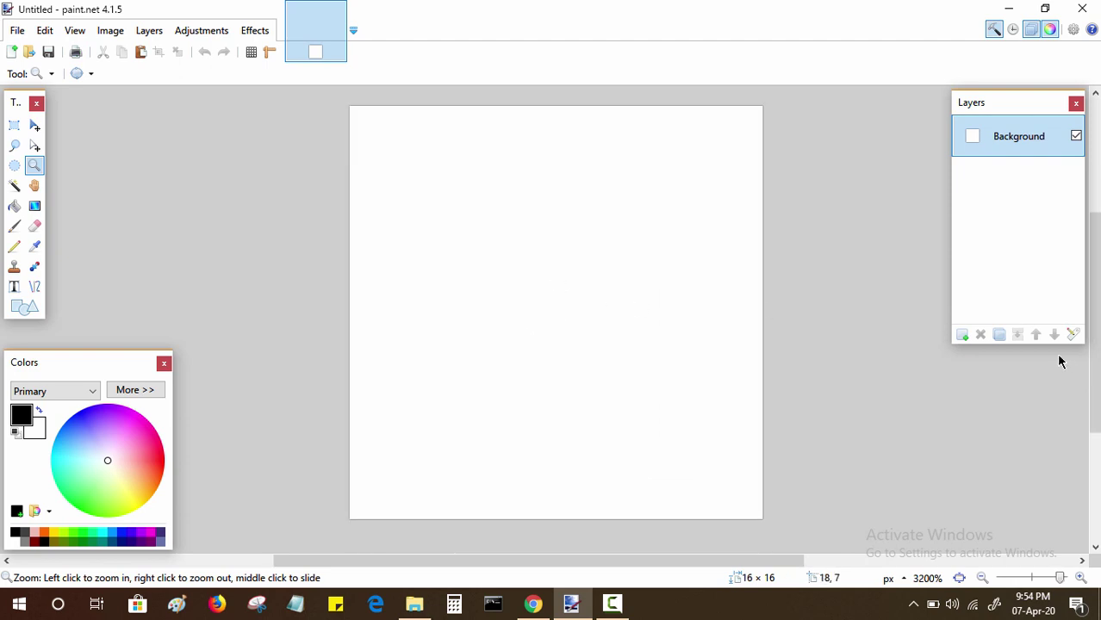
click(962, 335)
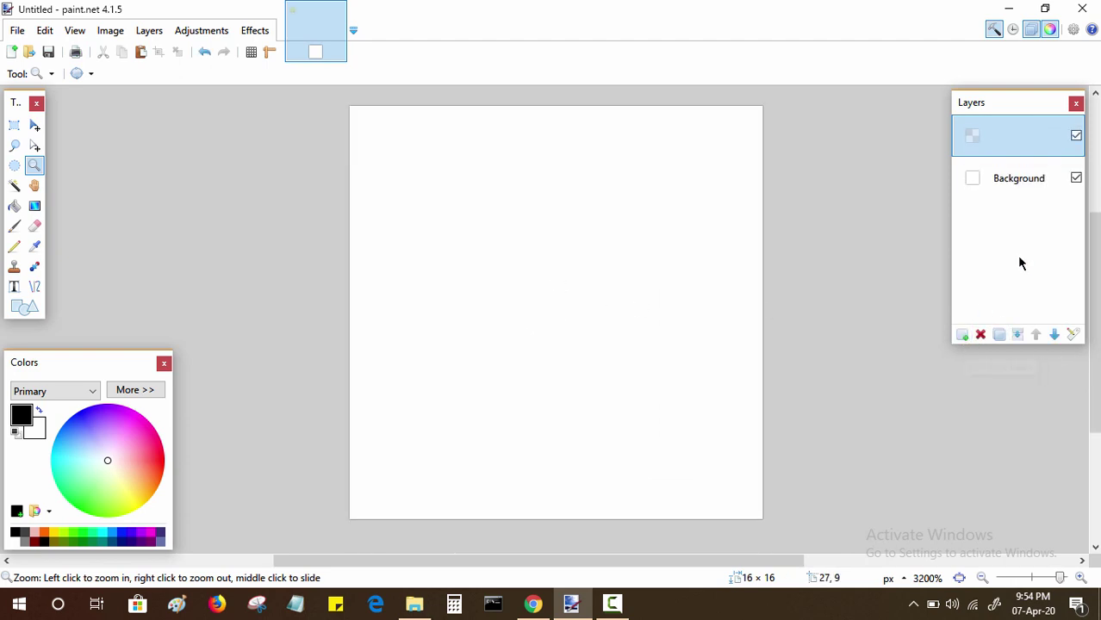
double_click(1009, 137)
text(CA)
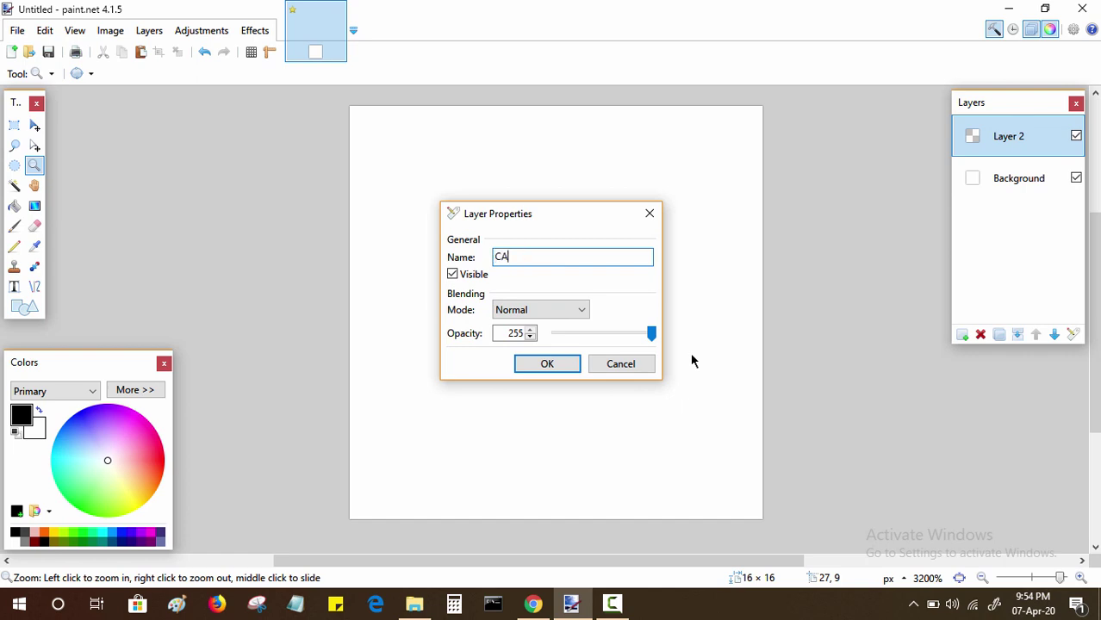
text(T)
key(Return)
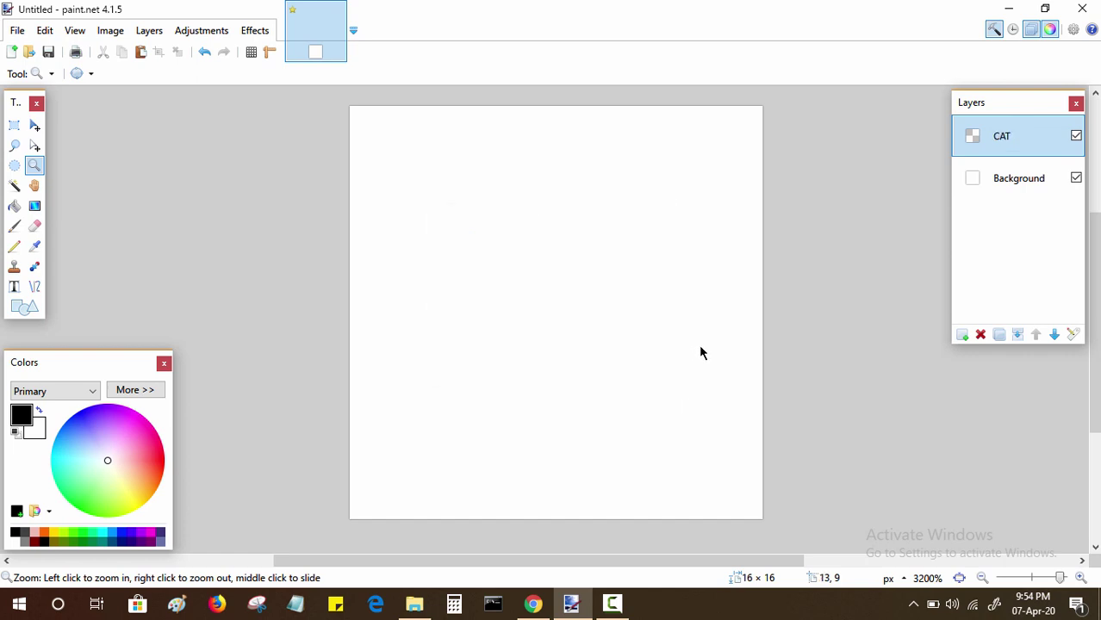
Fill the Background layer with the solid brown colour b77050.
click(1020, 182)
click(147, 389)
double_click(286, 422)
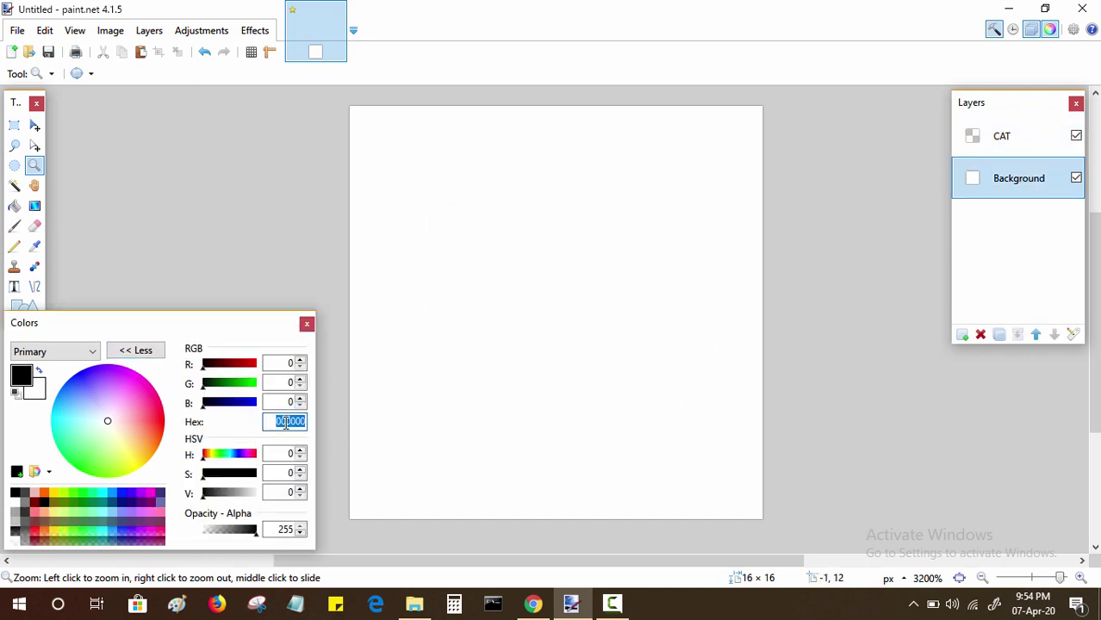
text(b)
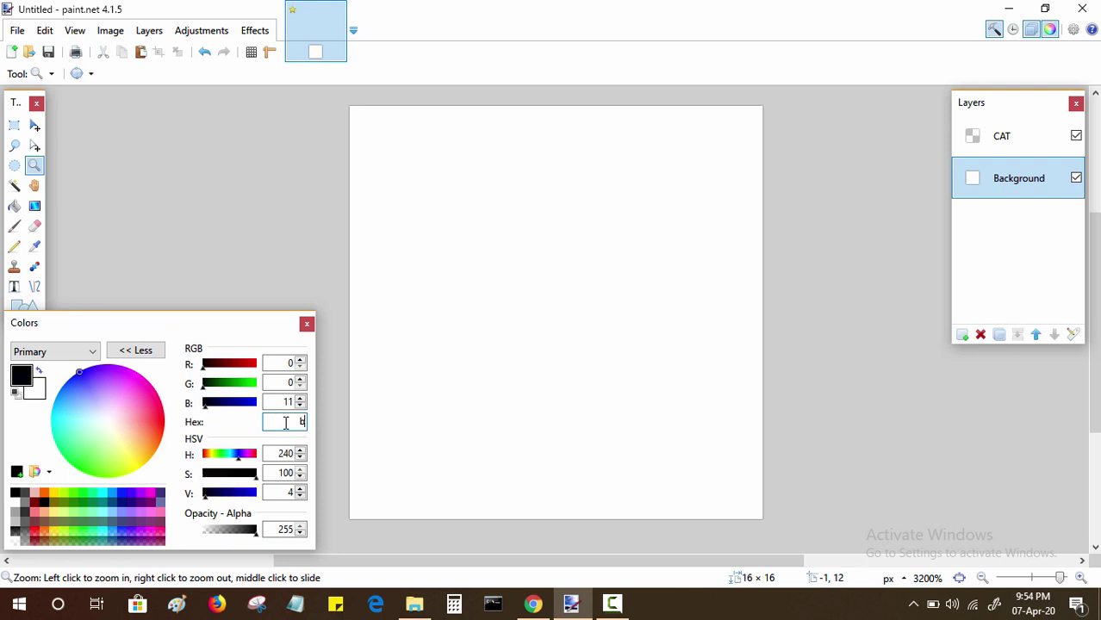
text(77050)
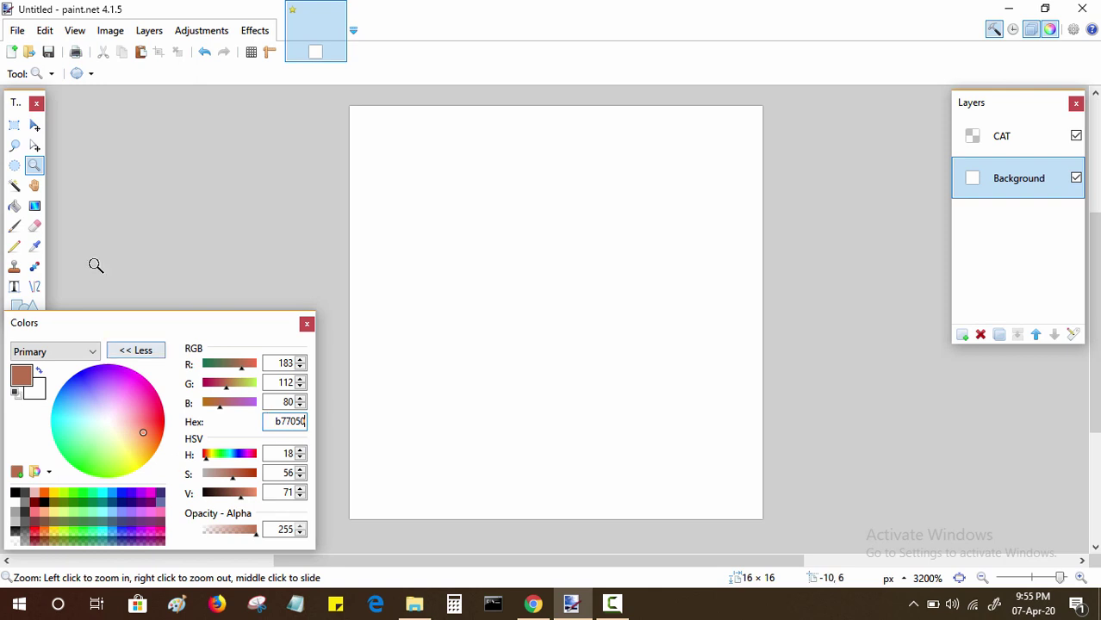
click(13, 206)
click(456, 316)
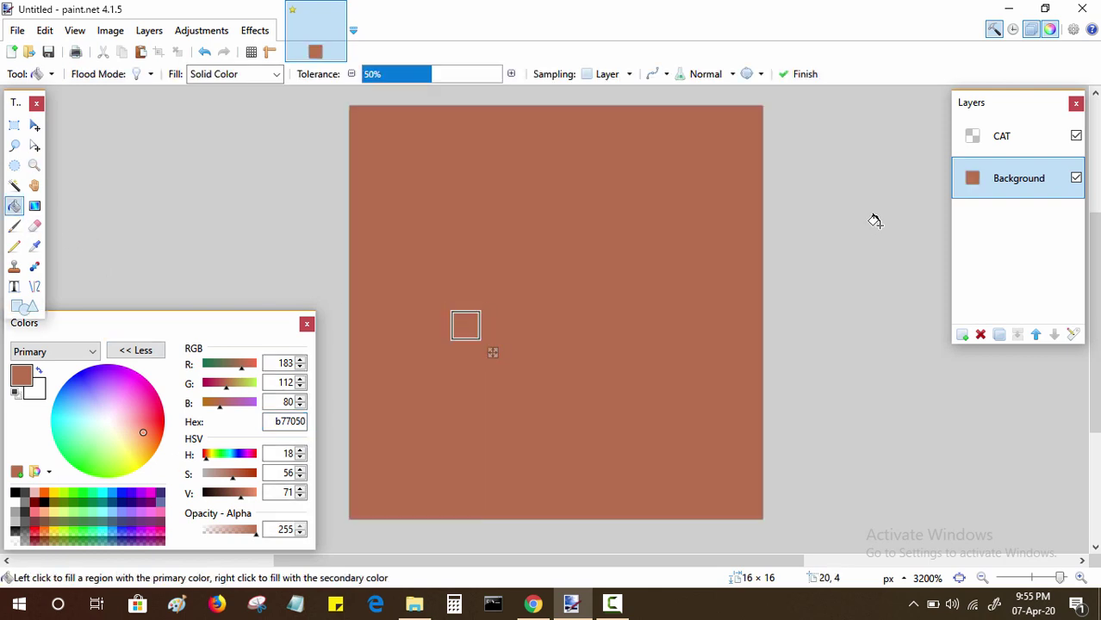
Show the pixel grid and draw a 6 × 5 pixel head block in 161226 on the CAT layer with the Pencil.
click(1016, 139)
click(251, 52)
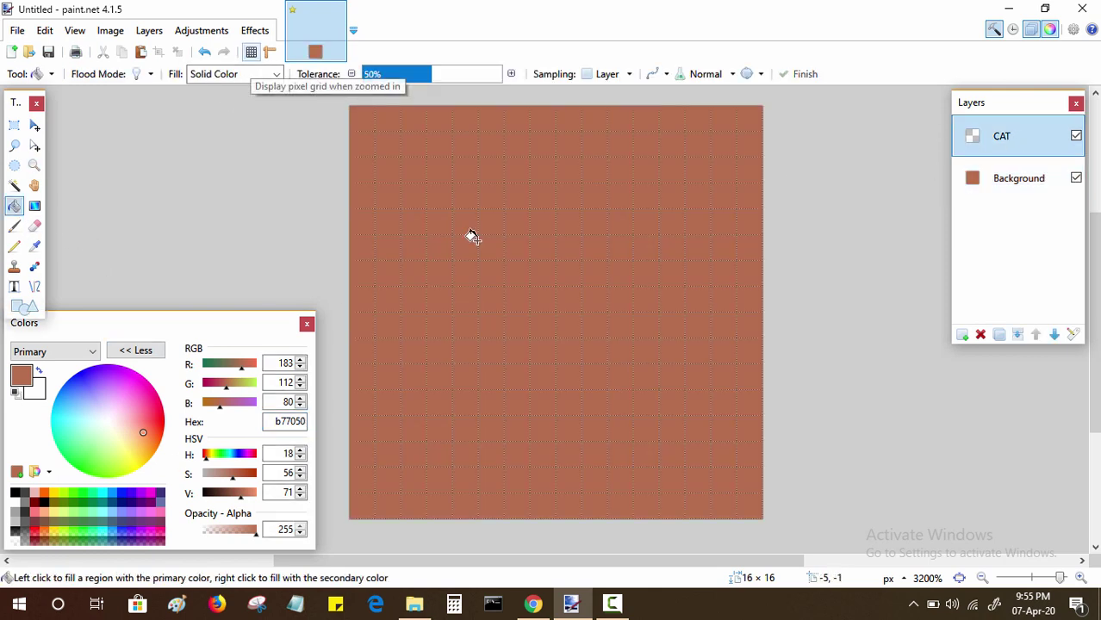
key(p)
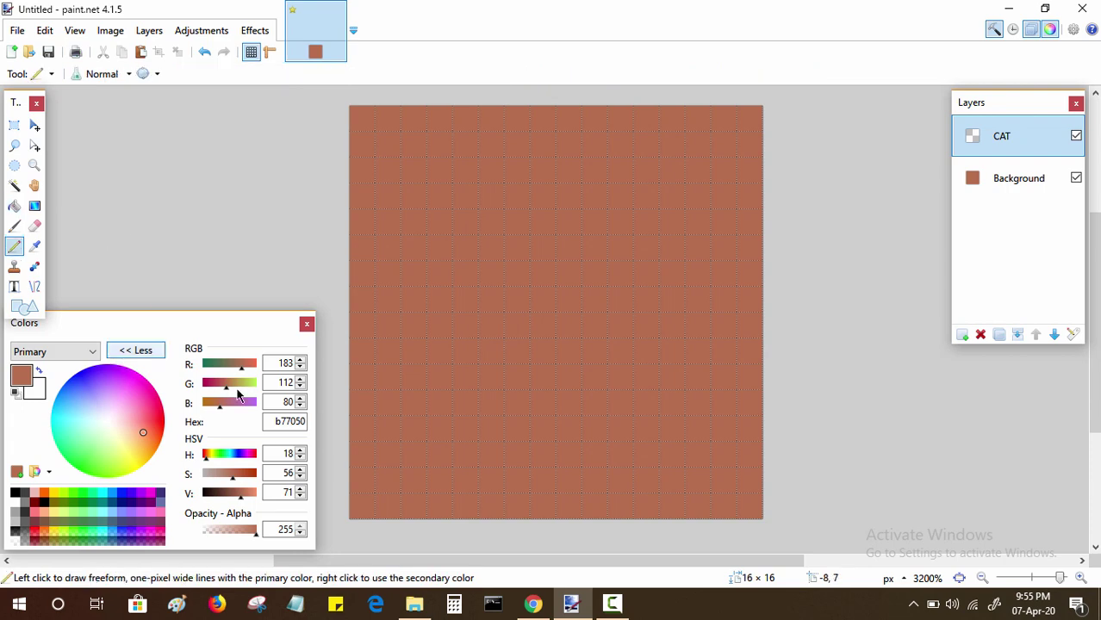
double_click(289, 421)
text(1)
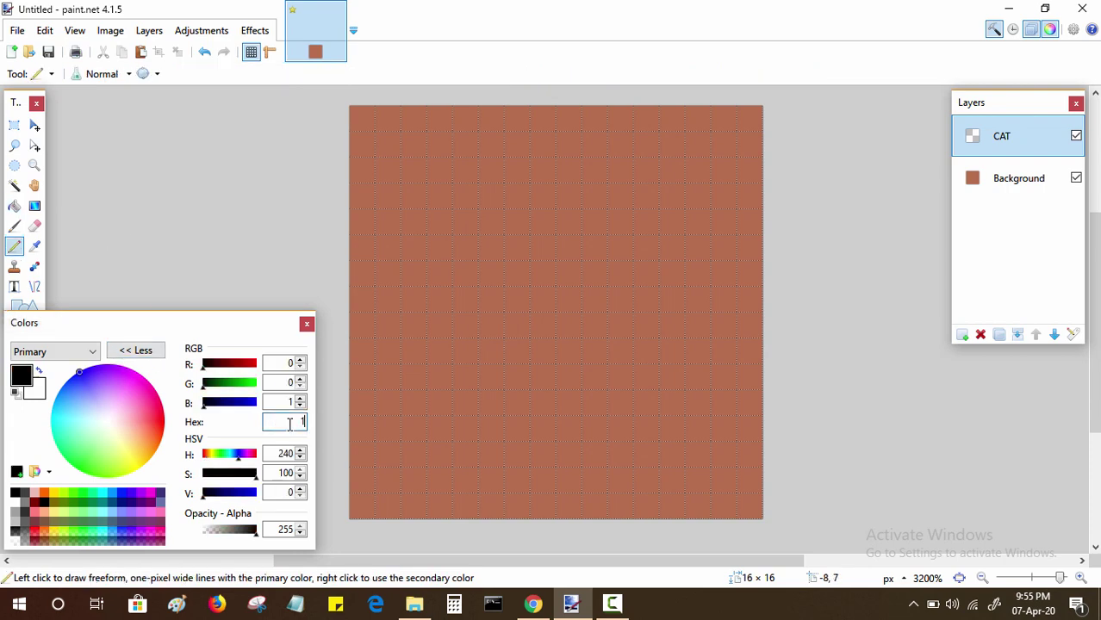
text(61226)
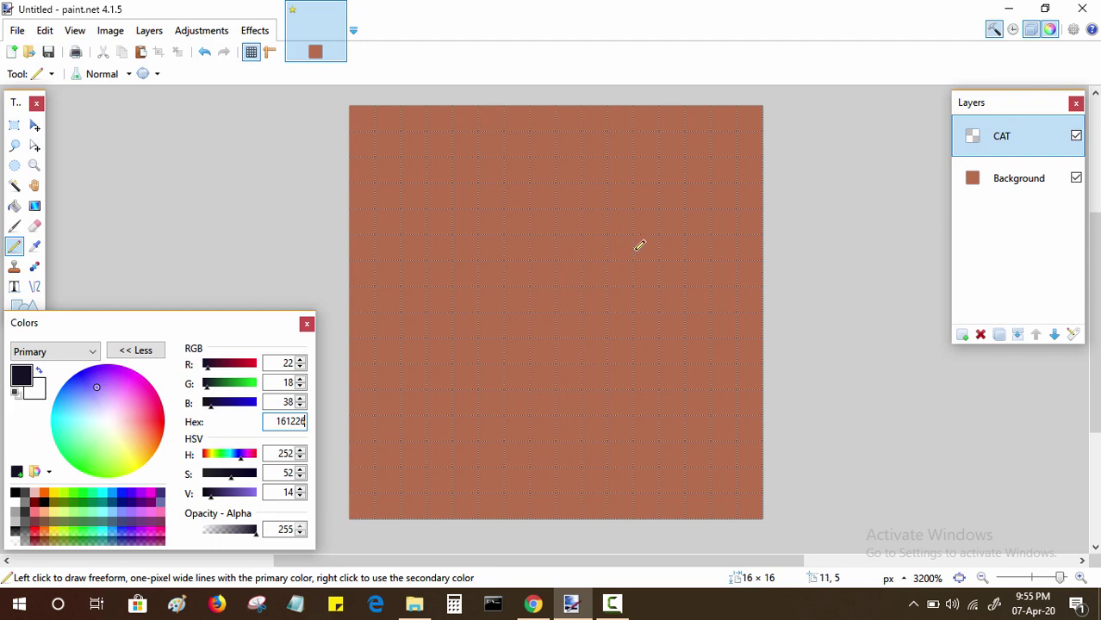
mouse_move(629, 219)
mouse_down()
mouse_move(624, 317)
mouse_move(602, 314)
mouse_move(603, 329)
mouse_move(489, 327)
mouse_move(490, 229)
mouse_move(537, 219)
mouse_move(593, 233)
mouse_move(601, 303)
mouse_move(517, 308)
mouse_move(523, 244)
mouse_move(572, 269)
mouse_move(544, 271)
mouse_up()
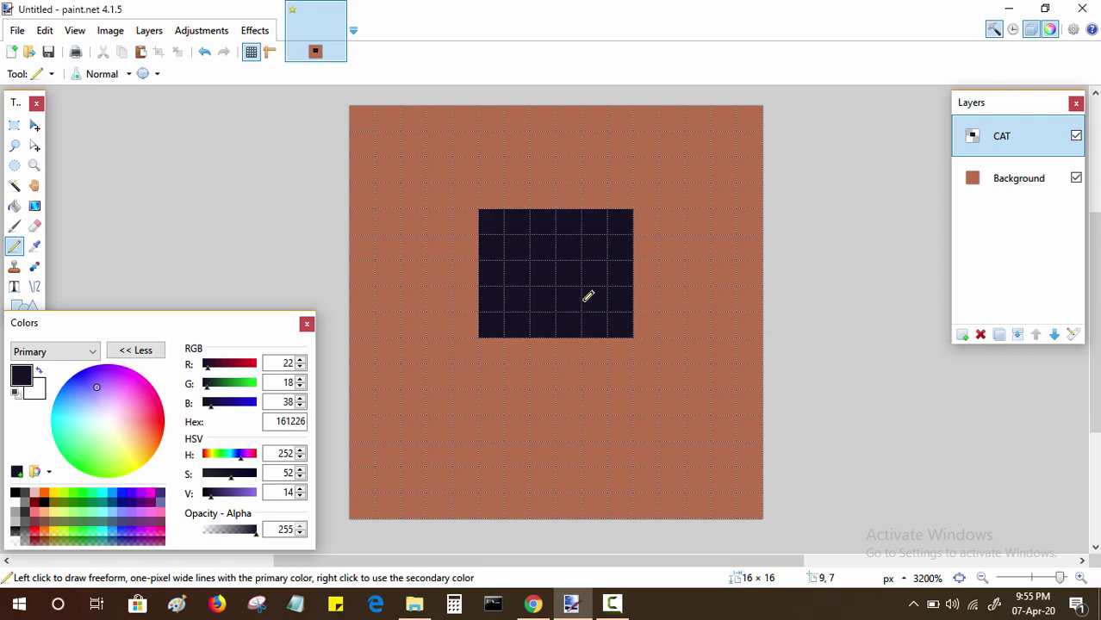
Paint the three pixels between the ears on the CAT layer with B77050 sampled from the Background layer.
right_click(544, 220)
drag(562, 221, 592, 219)
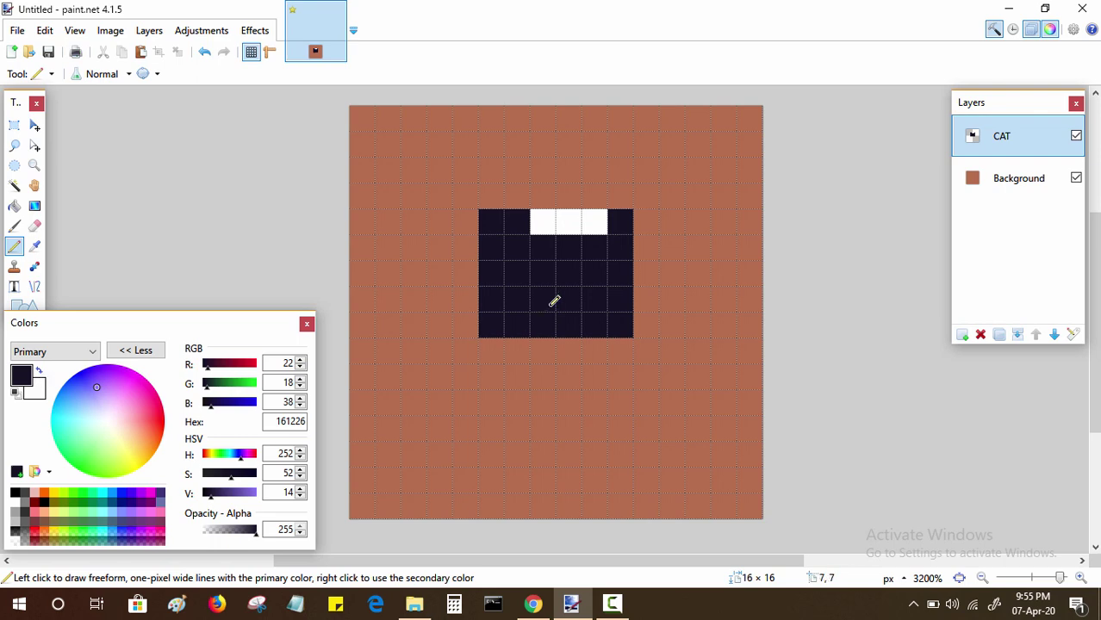
key(x)
key(k)
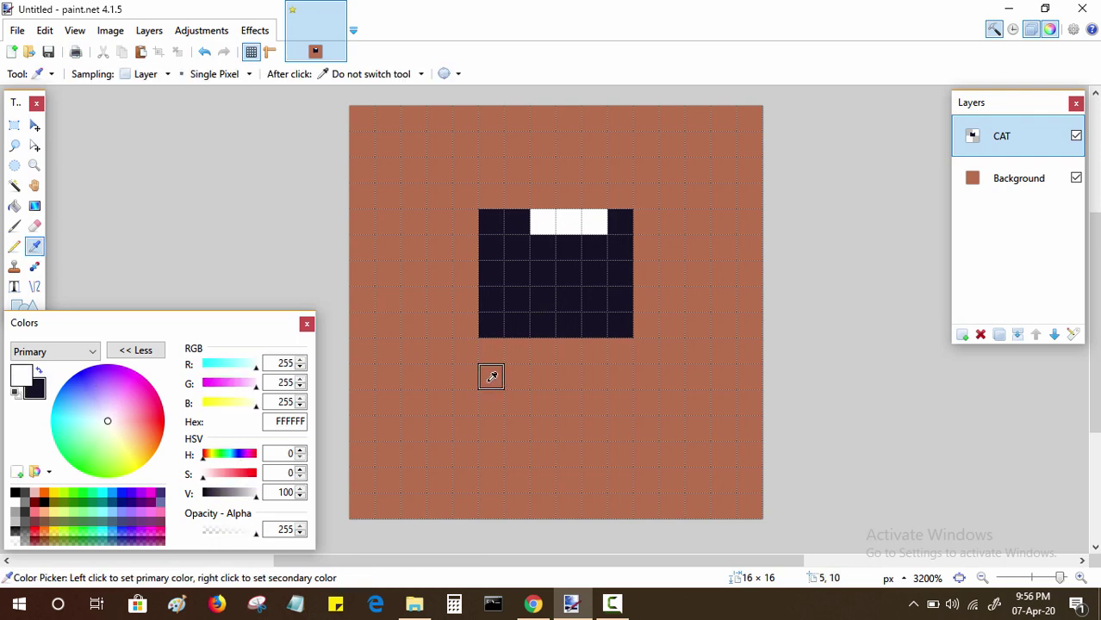
click(501, 376)
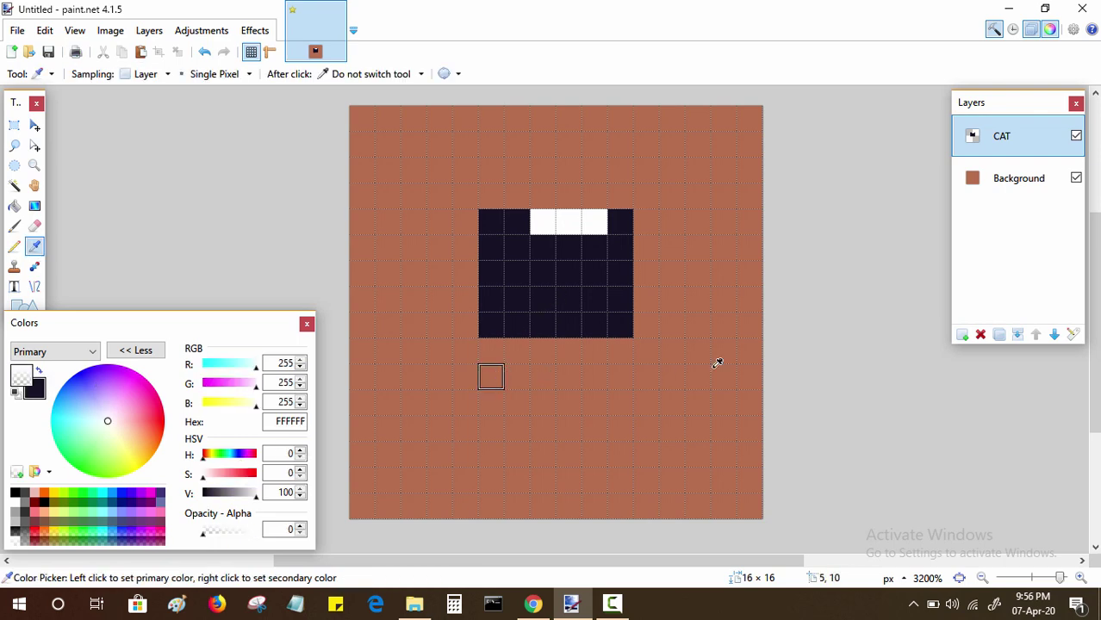
click(1012, 172)
click(490, 402)
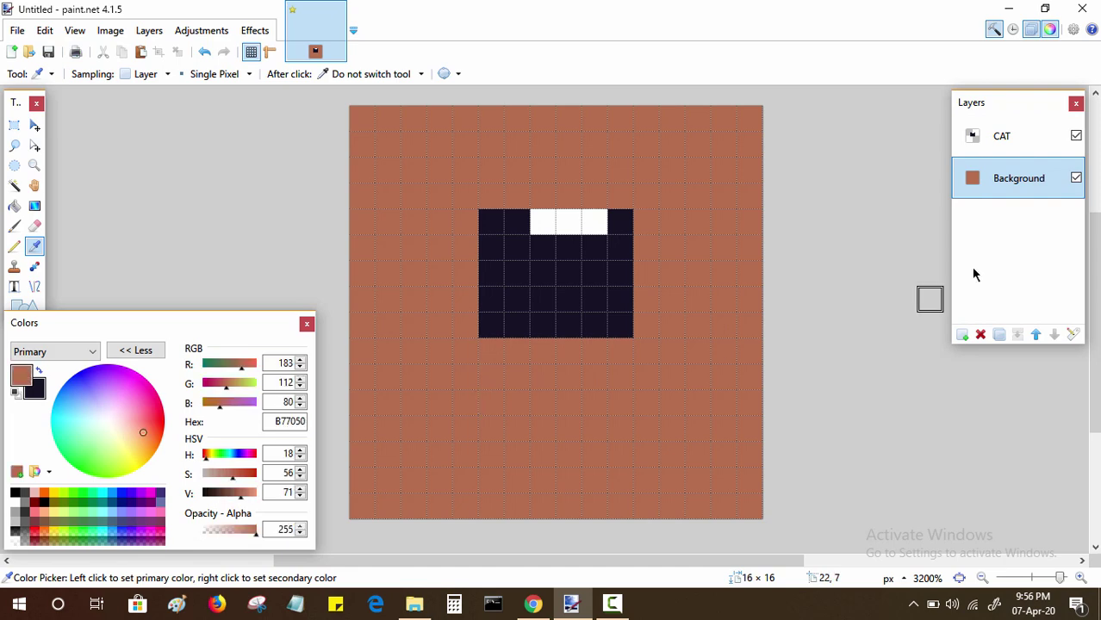
click(1011, 136)
key(p)
drag(541, 221, 593, 219)
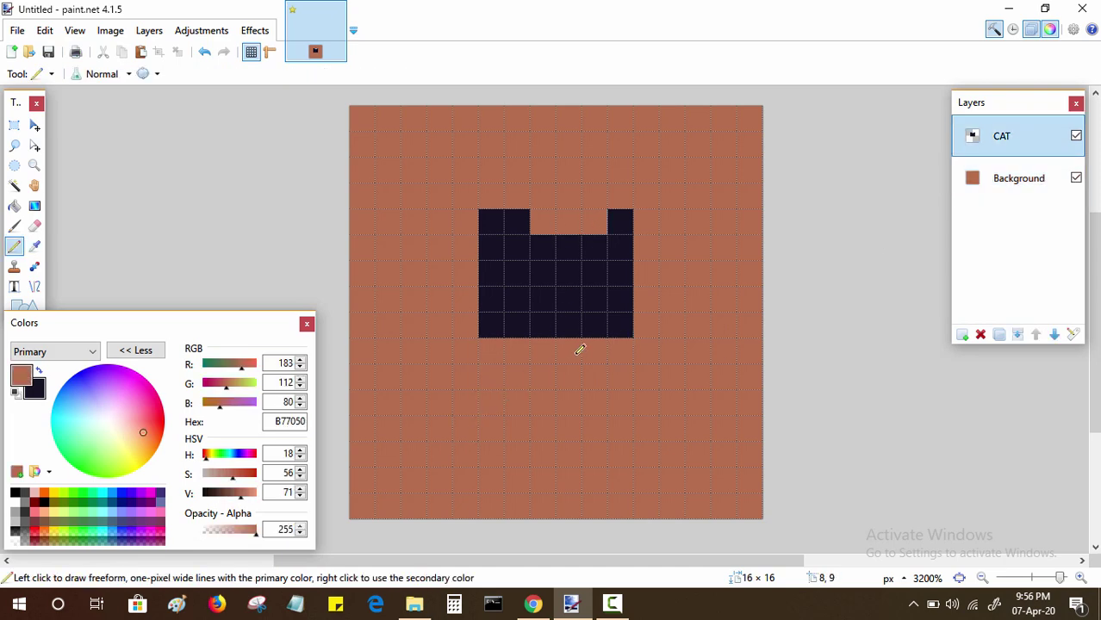
Draw the whiskers in 161226, with two pixels on the head's left side and three on its right.
key(x)
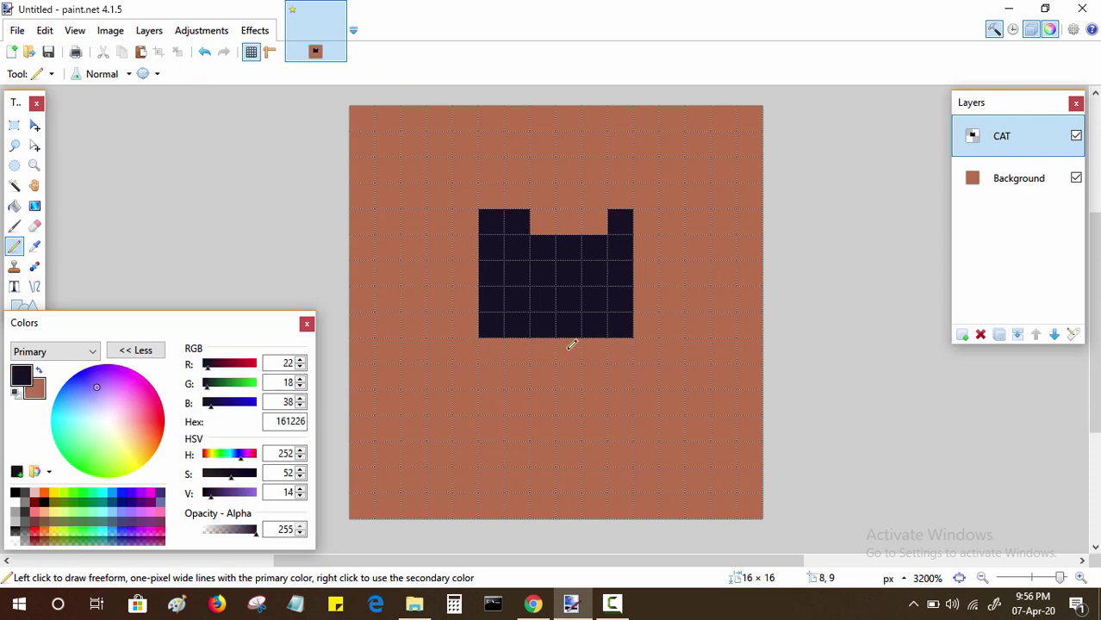
click(474, 326)
click(476, 270)
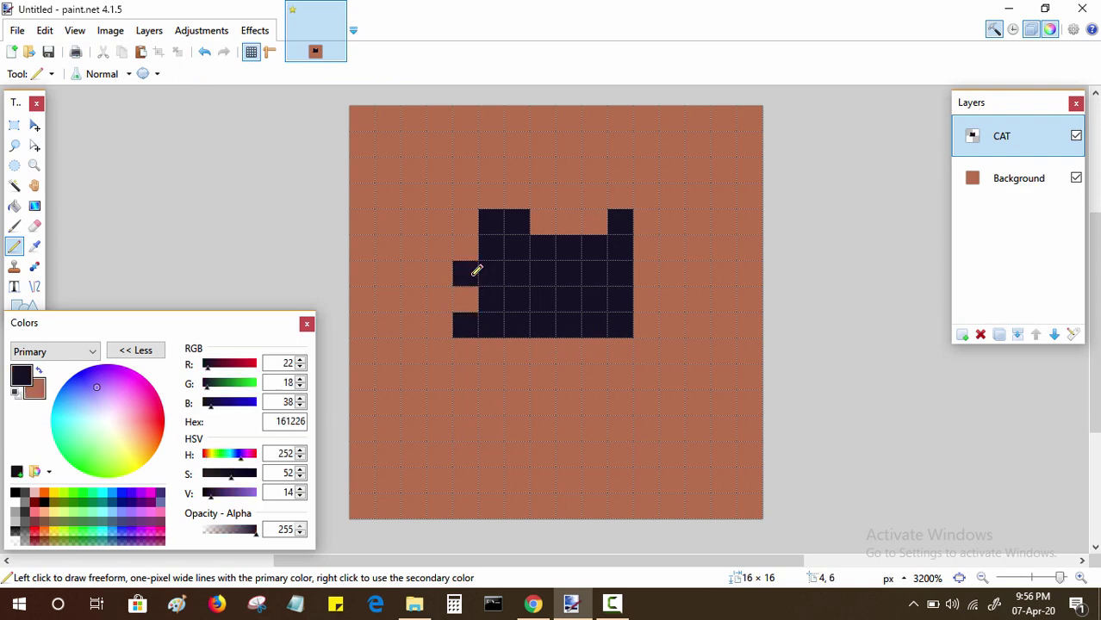
click(647, 298)
click(672, 273)
click(672, 323)
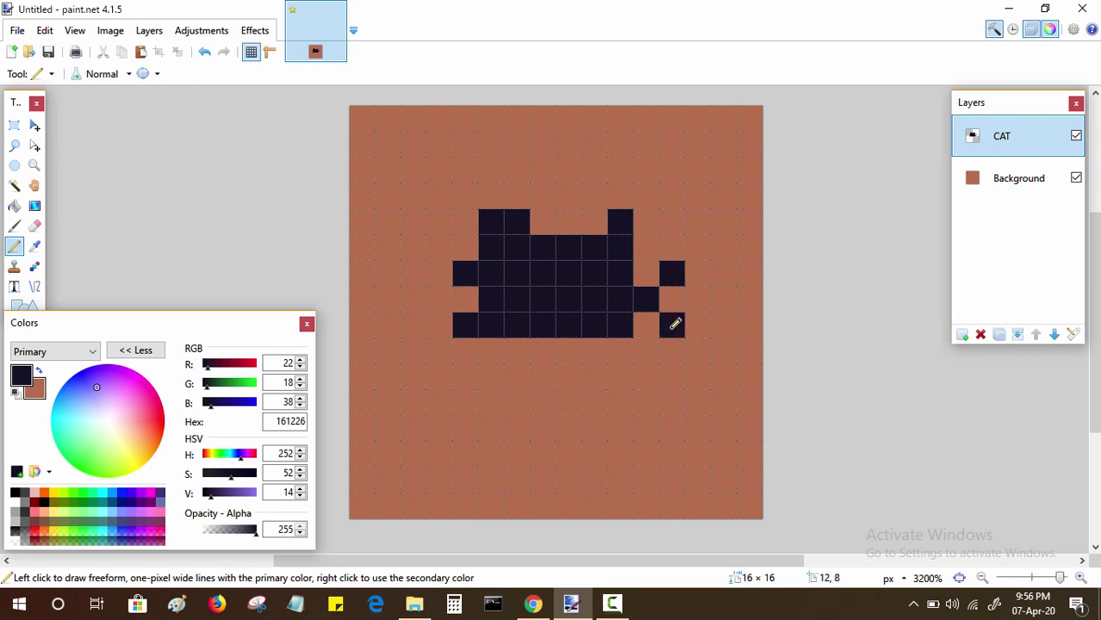
Paint two single-pixel eyes in yellow FFD800 in the fourth row of the cat's head.
click(53, 493)
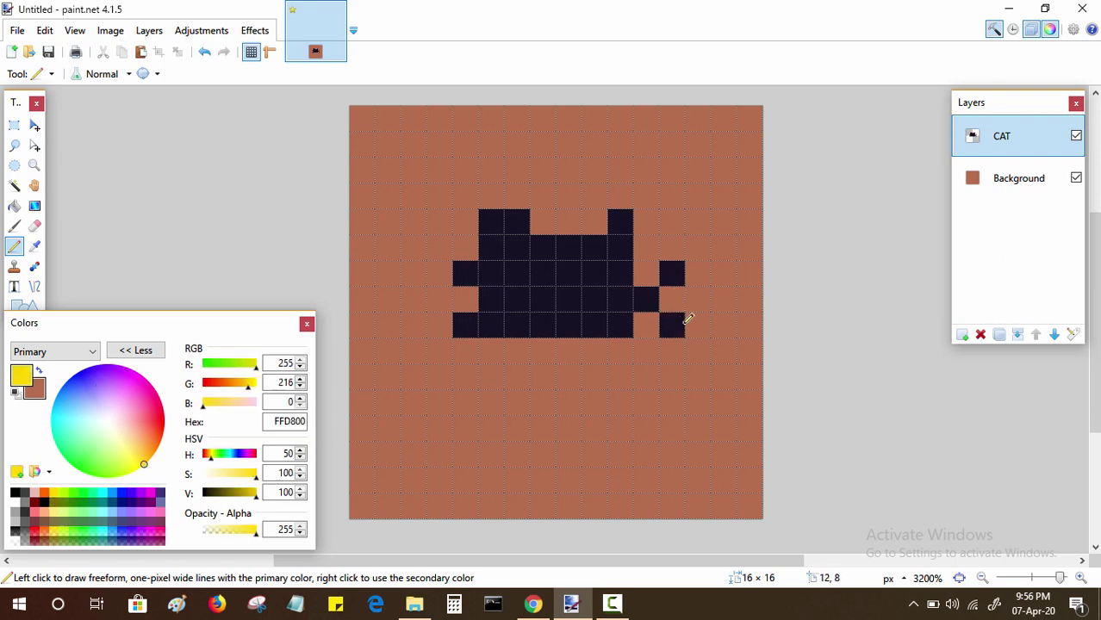
click(622, 298)
click(544, 298)
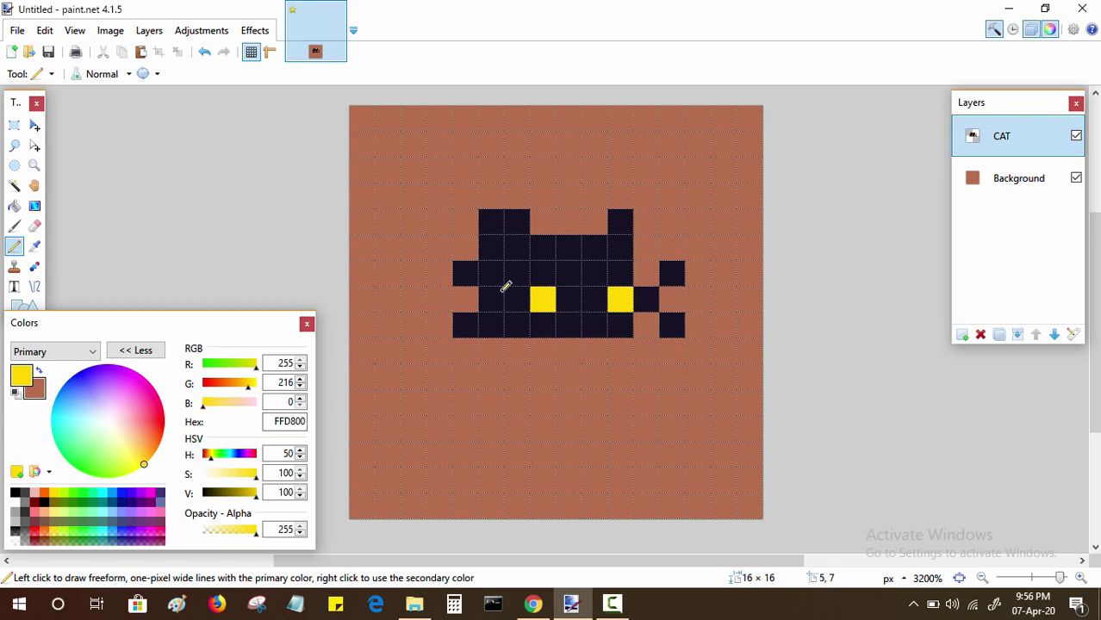
key(k)
click(499, 277)
key(p)
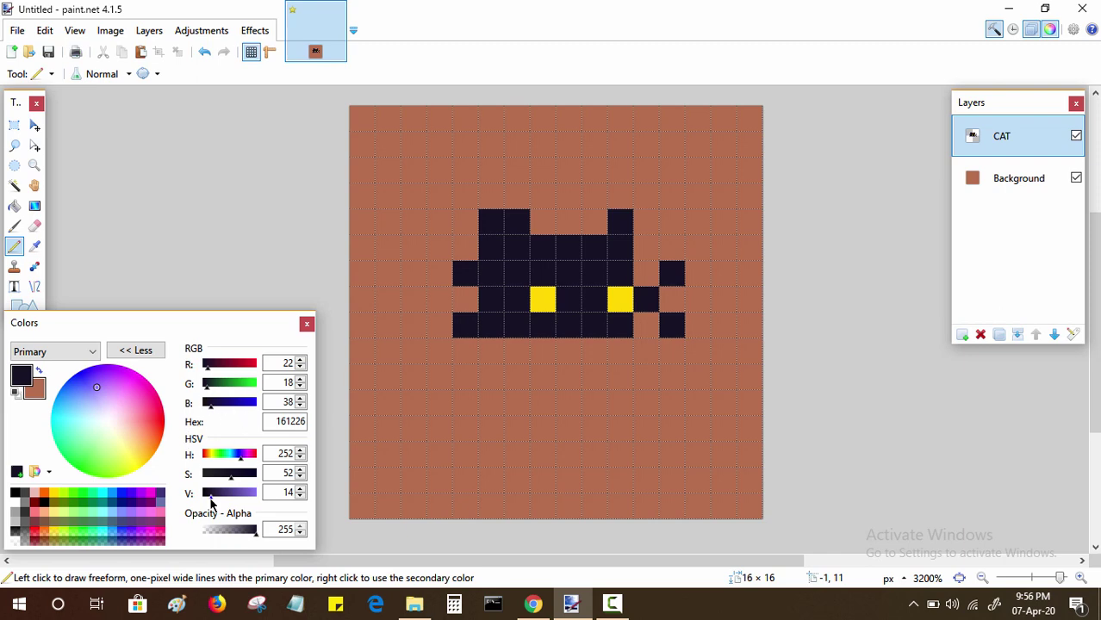
mouse_move(212, 497)
mouse_down()
mouse_move(230, 503)
mouse_move(213, 498)
mouse_up()
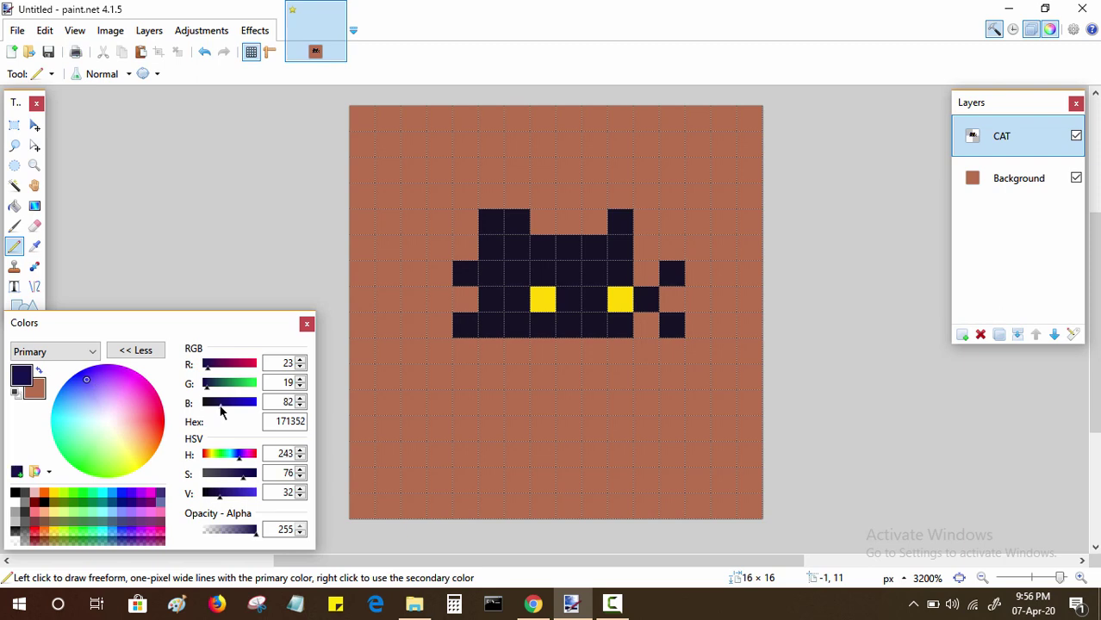
Paint one inner-ear pixel under each ear in grey, trying different brightness values and settling on 4C4C4C.
click(14, 492)
drag(207, 502, 219, 501)
click(519, 246)
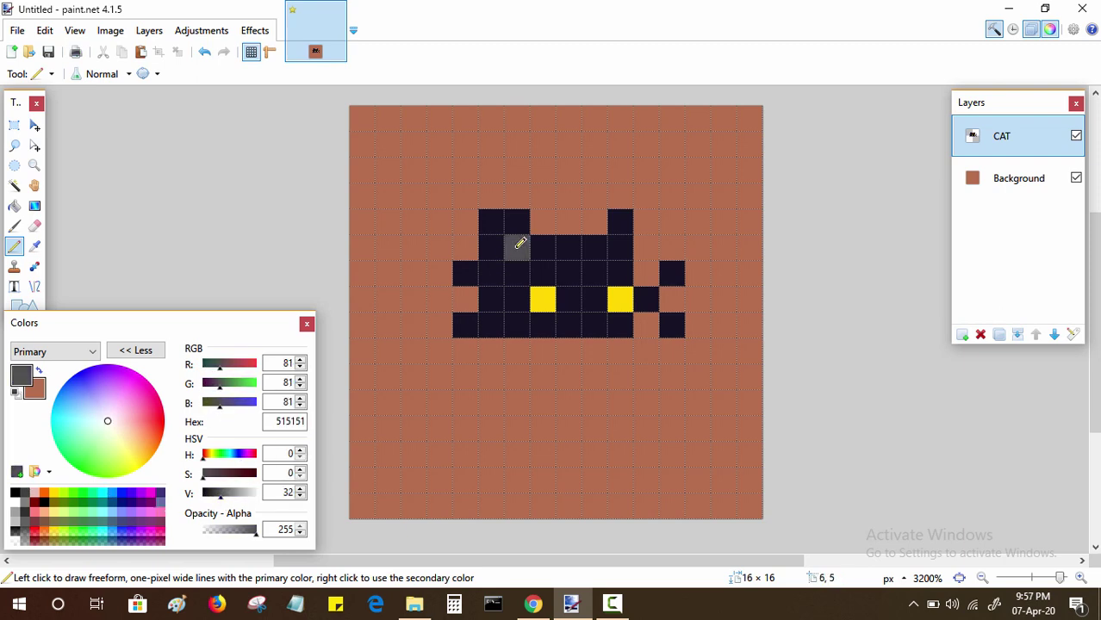
click(620, 247)
drag(220, 501, 213, 501)
click(517, 247)
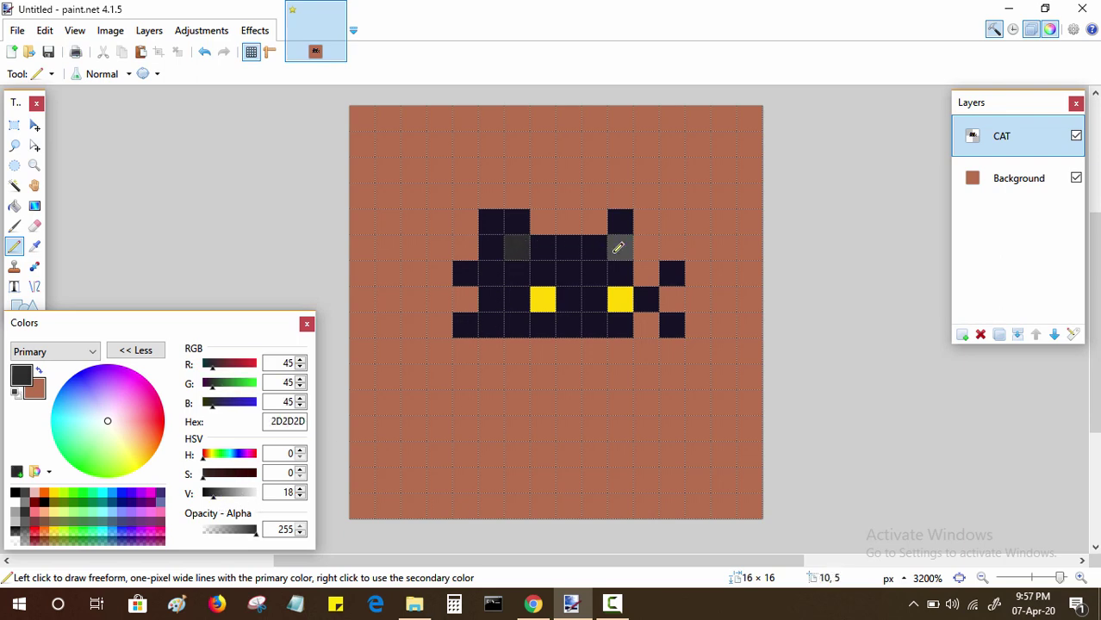
click(619, 246)
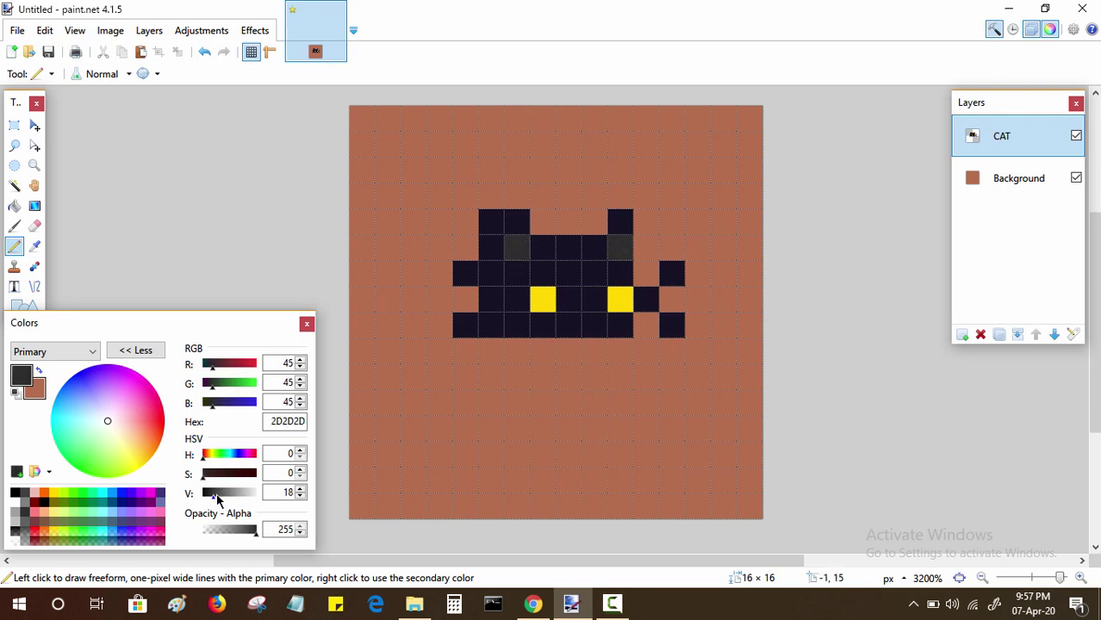
drag(215, 500, 220, 500)
click(517, 247)
click(620, 248)
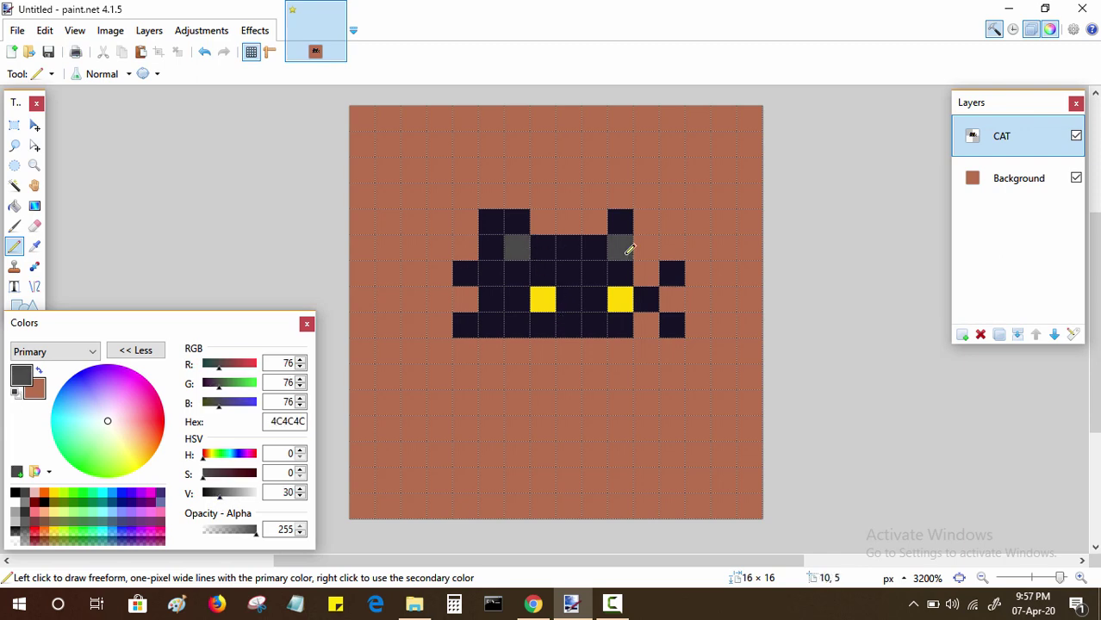
key(k)
click(517, 297)
key(p)
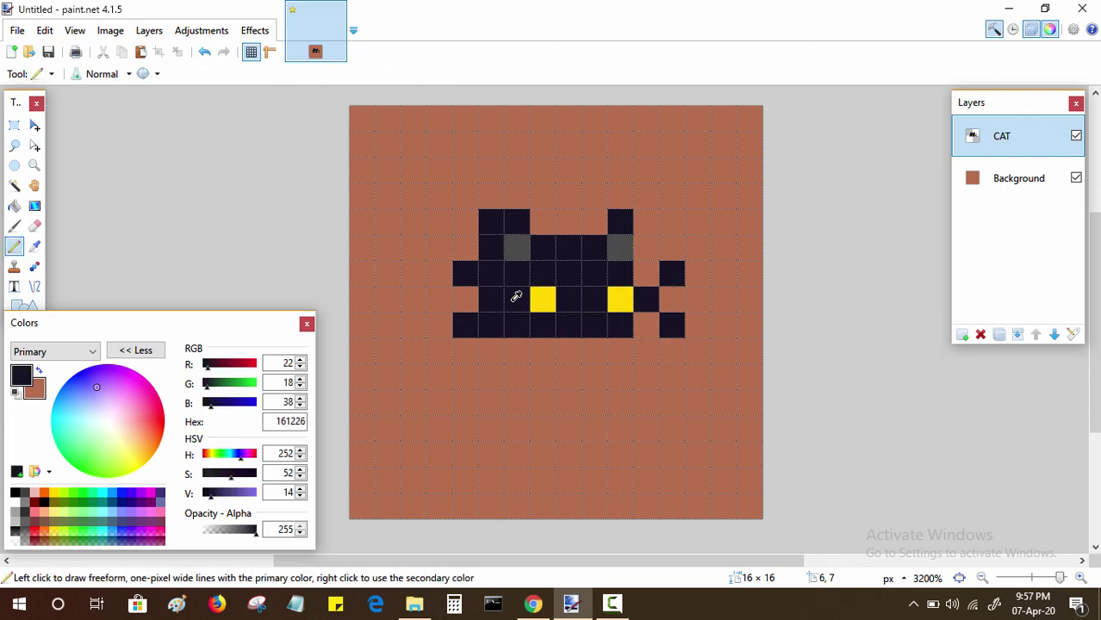
Draw a 4 × 4 pixel body in white FFFFFF directly below the cat's head.
click(15, 501)
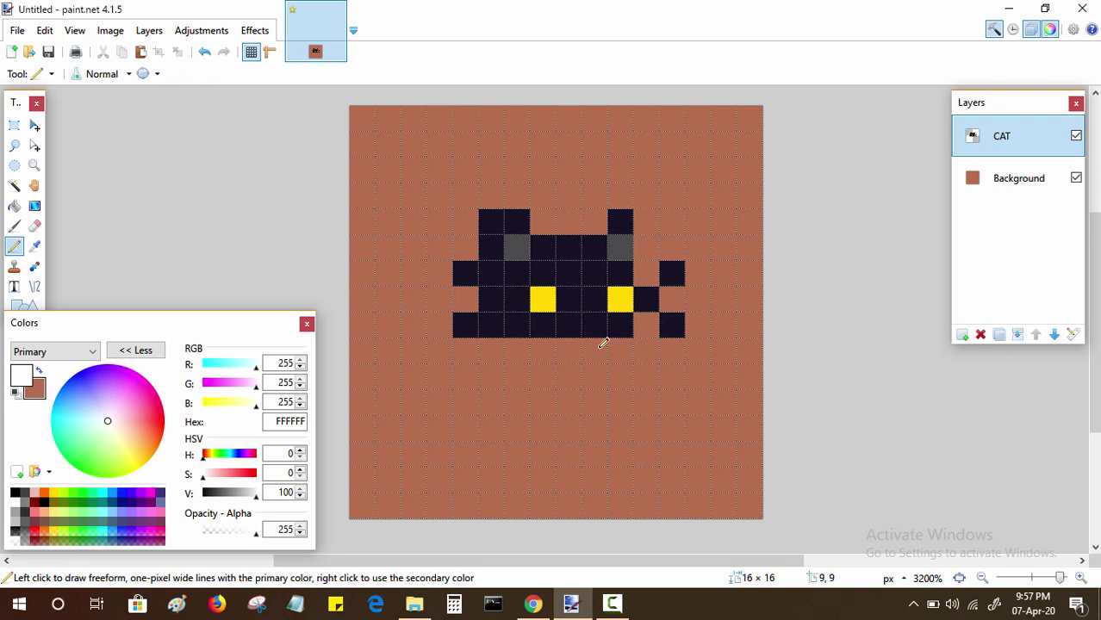
drag(602, 345, 599, 418)
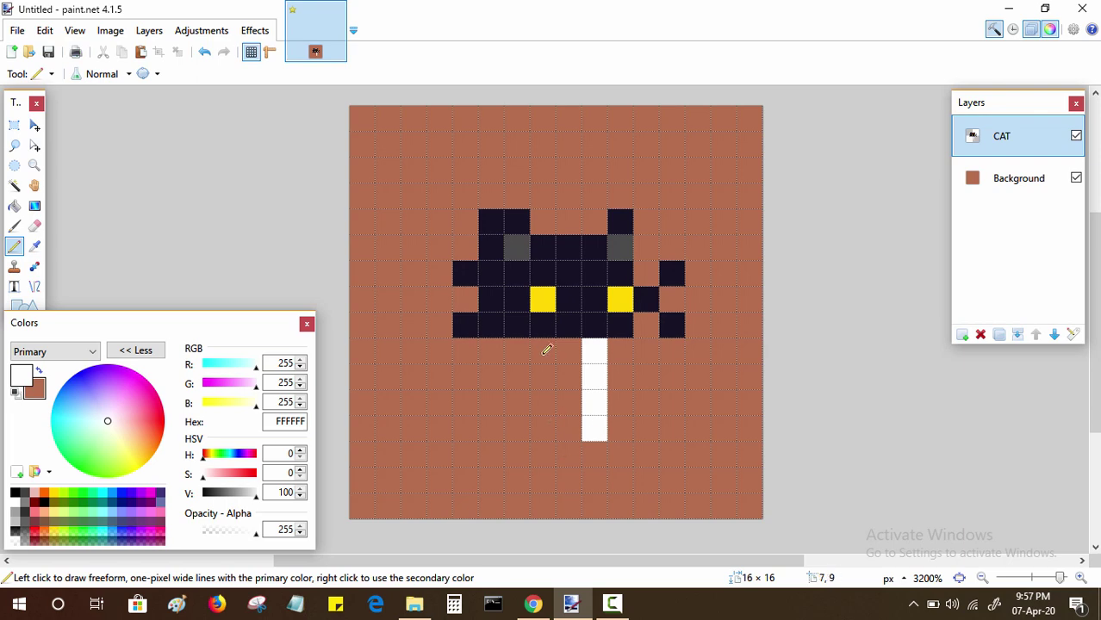
mouse_move(568, 349)
mouse_down()
mouse_move(526, 354)
mouse_move(532, 375)
mouse_move(561, 380)
mouse_move(549, 401)
mouse_move(518, 397)
mouse_move(558, 431)
mouse_move(549, 402)
mouse_up()
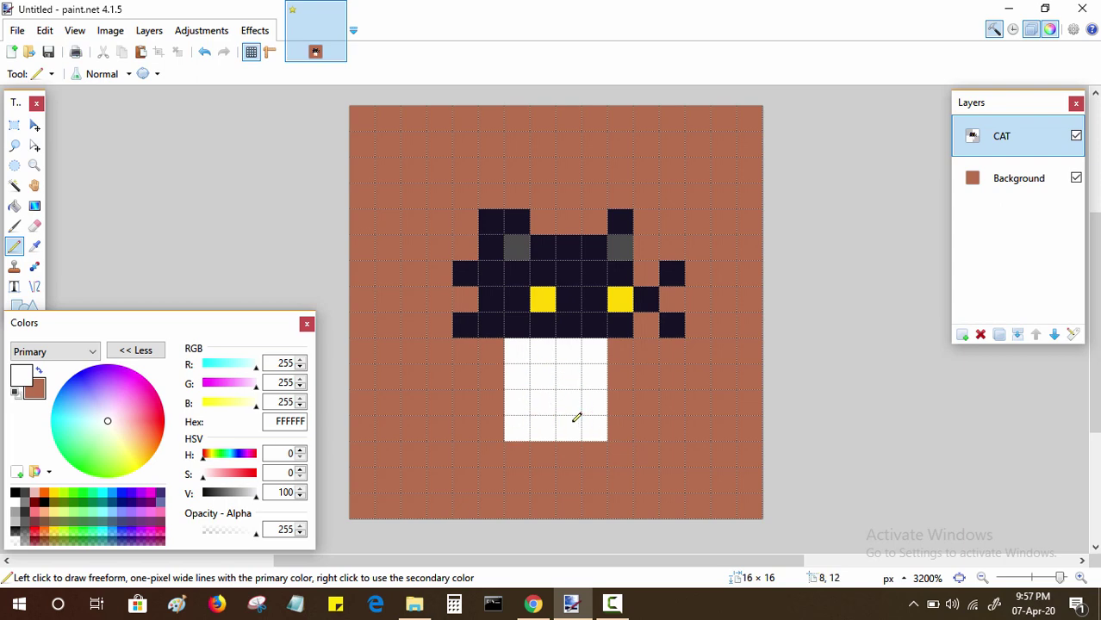
Paint the cat's lower body in the head's colour 161226 over the bottom three body rows, extending four pixels behind the white chest.
key(k)
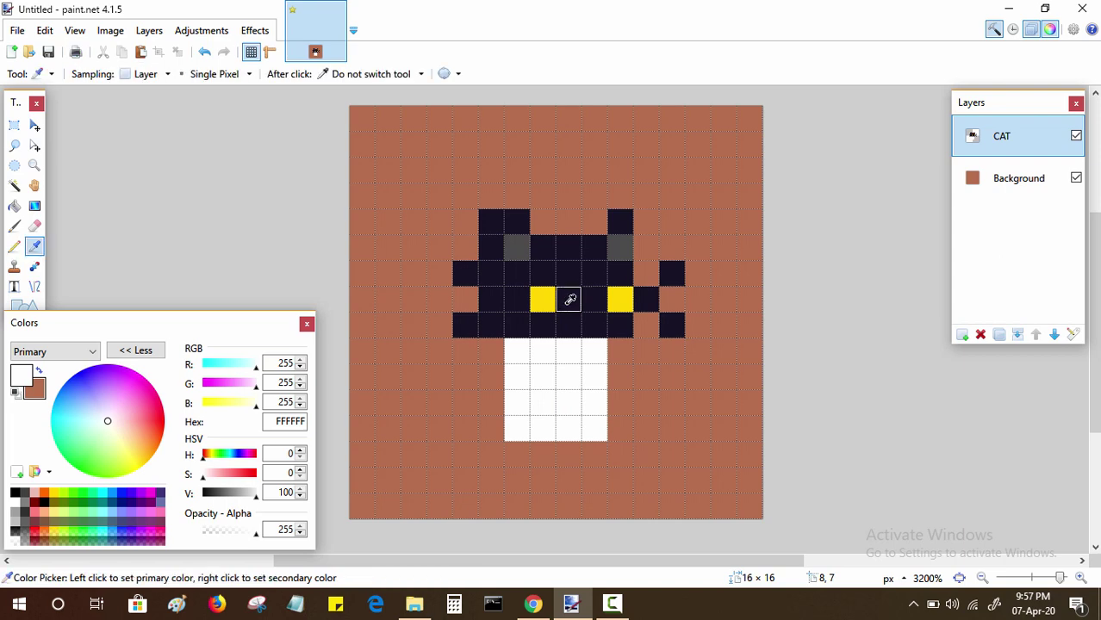
click(568, 297)
key(p)
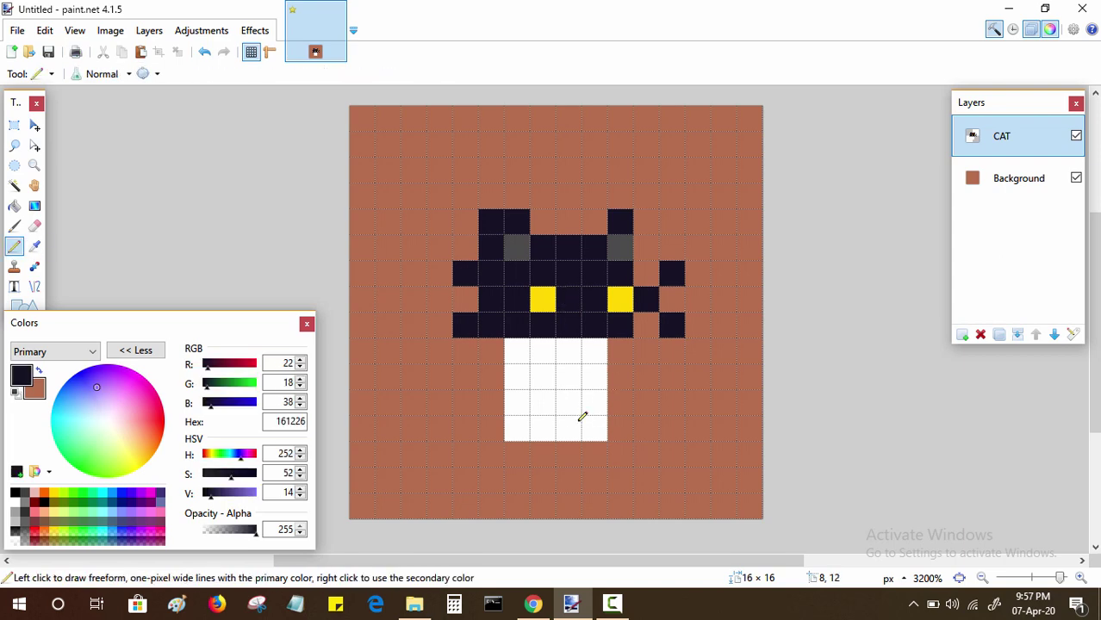
click(593, 427)
click(594, 402)
mouse_move(579, 424)
mouse_down()
mouse_move(534, 410)
mouse_move(524, 423)
mouse_move(524, 388)
mouse_move(503, 430)
mouse_move(497, 380)
mouse_move(486, 381)
mouse_move(495, 423)
mouse_move(592, 429)
mouse_move(422, 431)
mouse_move(414, 407)
mouse_move(463, 404)
mouse_move(463, 383)
mouse_move(419, 377)
mouse_up()
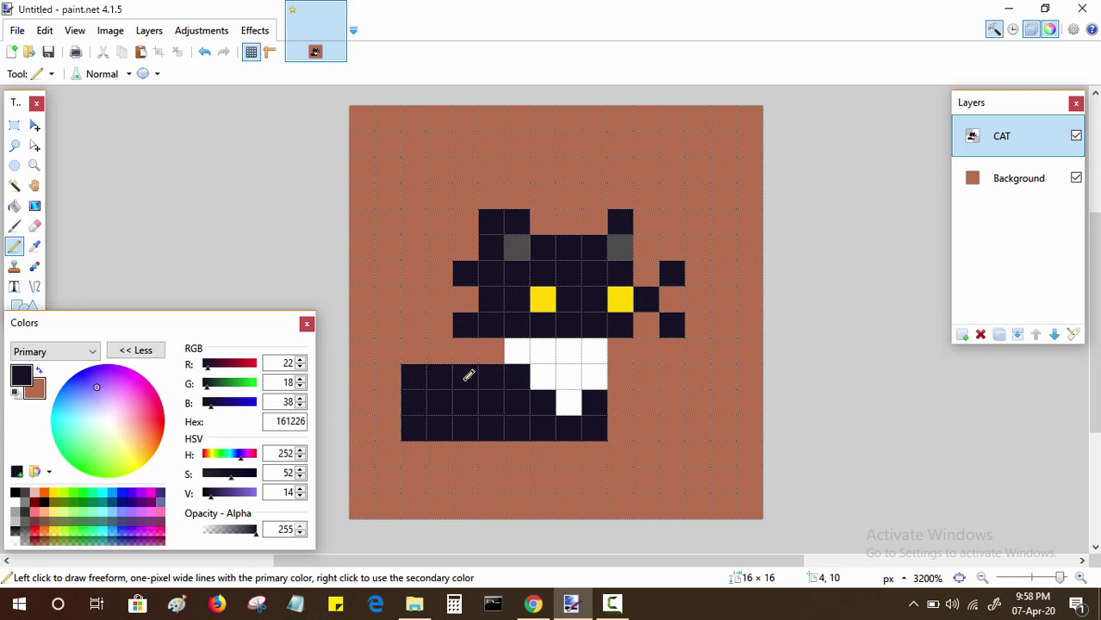
Paint over the three rearmost dark pixels in the lower body's upper row with the background brown B77050.
key(x)
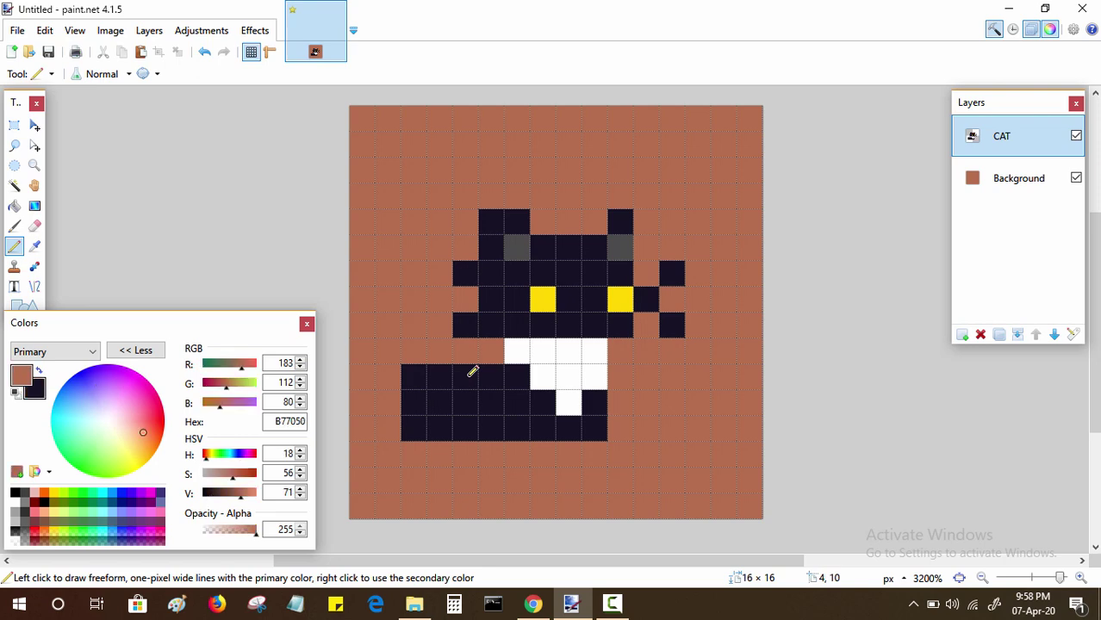
drag(472, 370, 430, 368)
key(x)
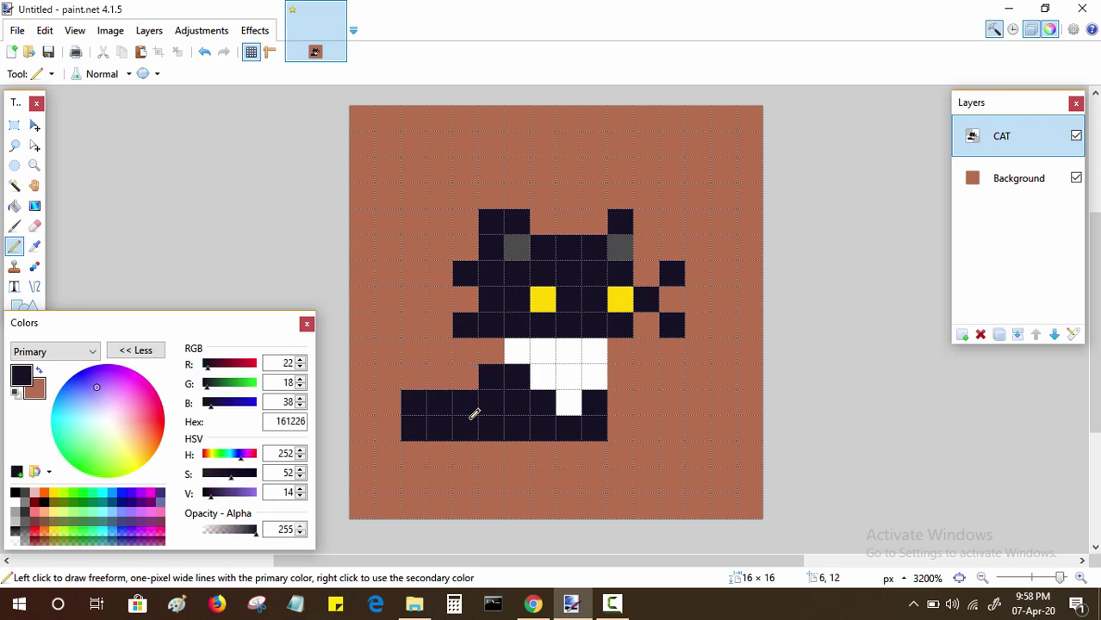
Paint two single-pixel paws in white FFFFFF in the body's bottom row, one under the chest's rear edge and one just past its front.
click(15, 504)
click(524, 431)
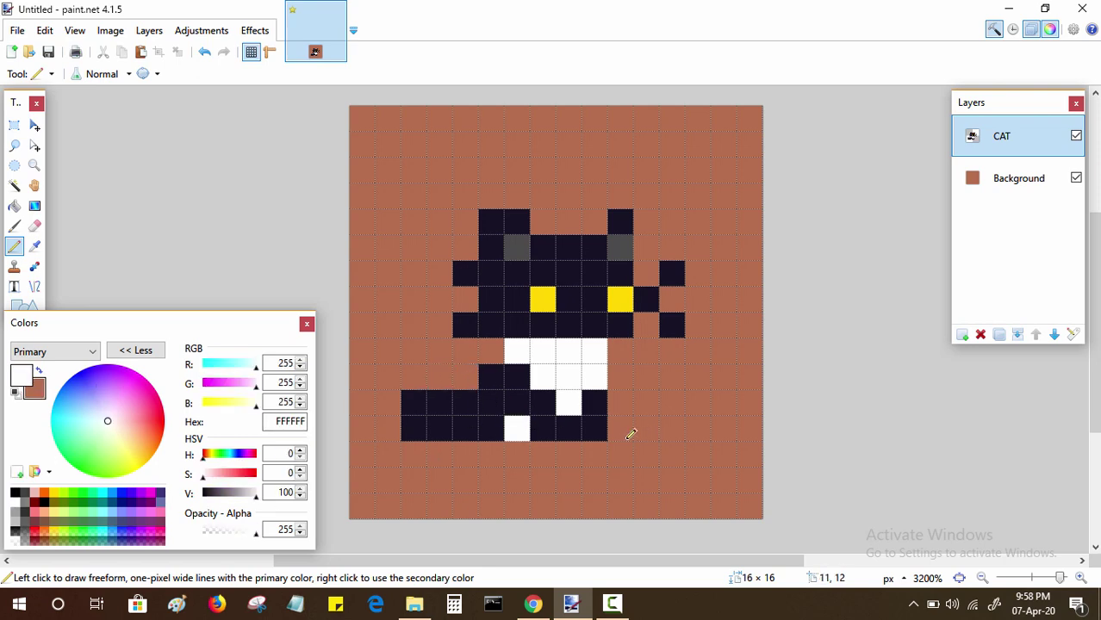
click(622, 429)
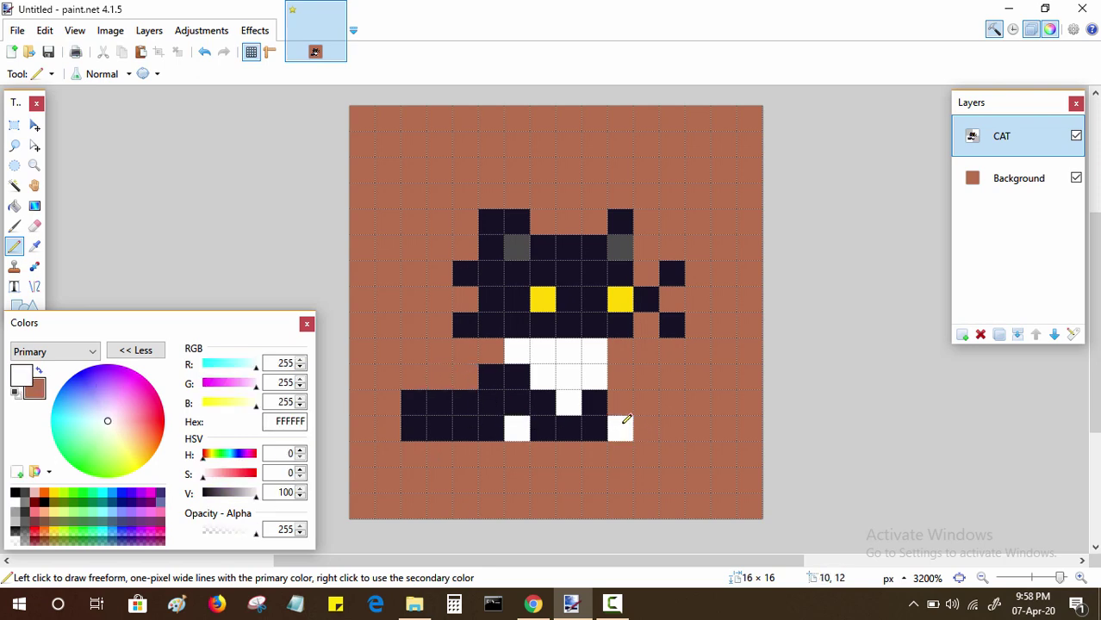
Draw a five-pixel curved tail in 161226, rising from the rear end of the cat's body.
key(k)
click(463, 402)
key(p)
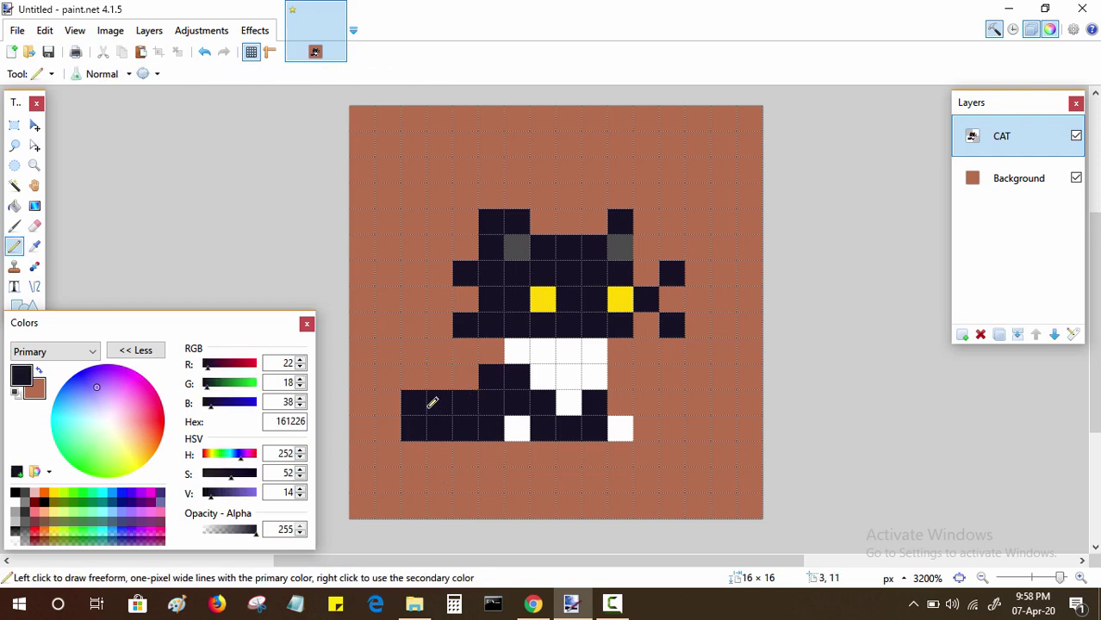
mouse_move(400, 376)
mouse_down()
mouse_move(363, 358)
mouse_move(359, 300)
mouse_move(388, 273)
mouse_up()
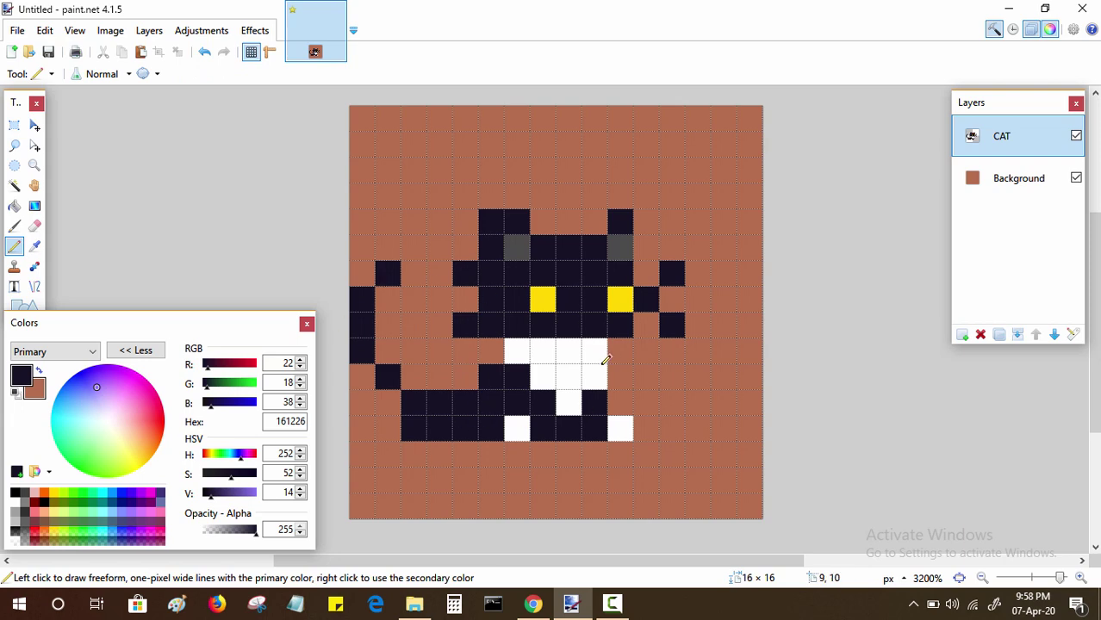
Hide the pixel grid and enlarge the canvas to 150 percent with the anchor set to Middle.
click(136, 351)
click(251, 51)
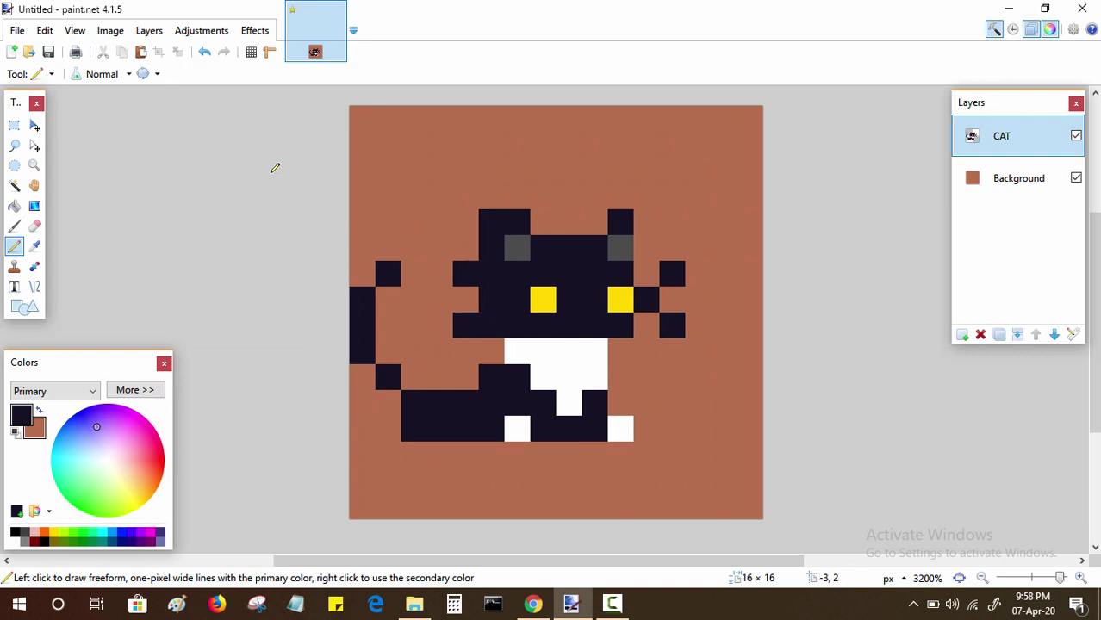
click(110, 32)
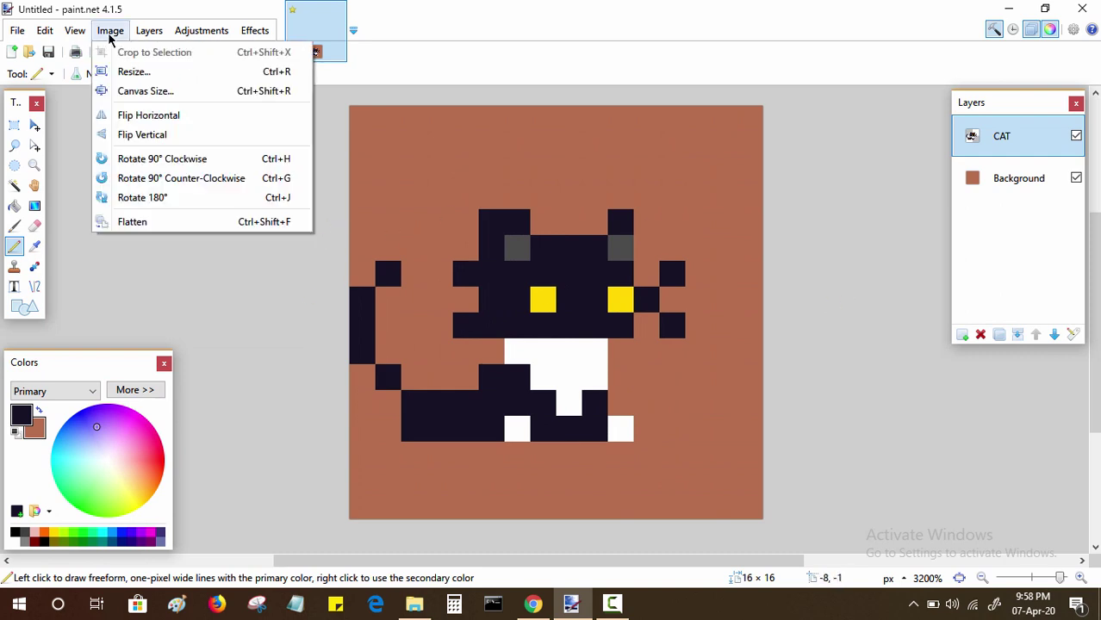
click(143, 91)
click(610, 407)
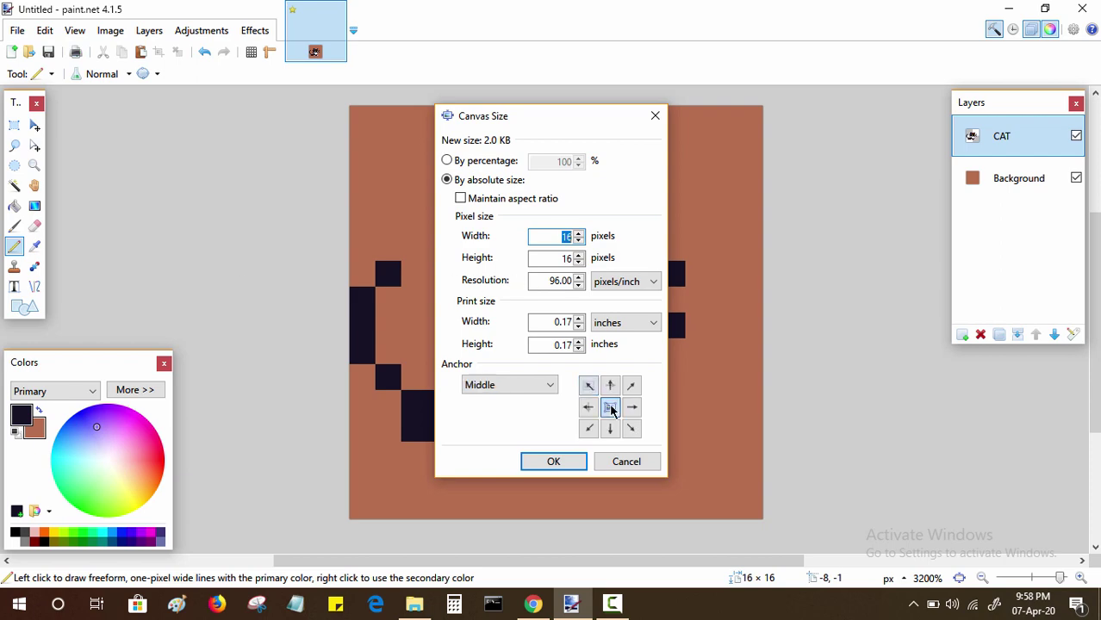
click(512, 163)
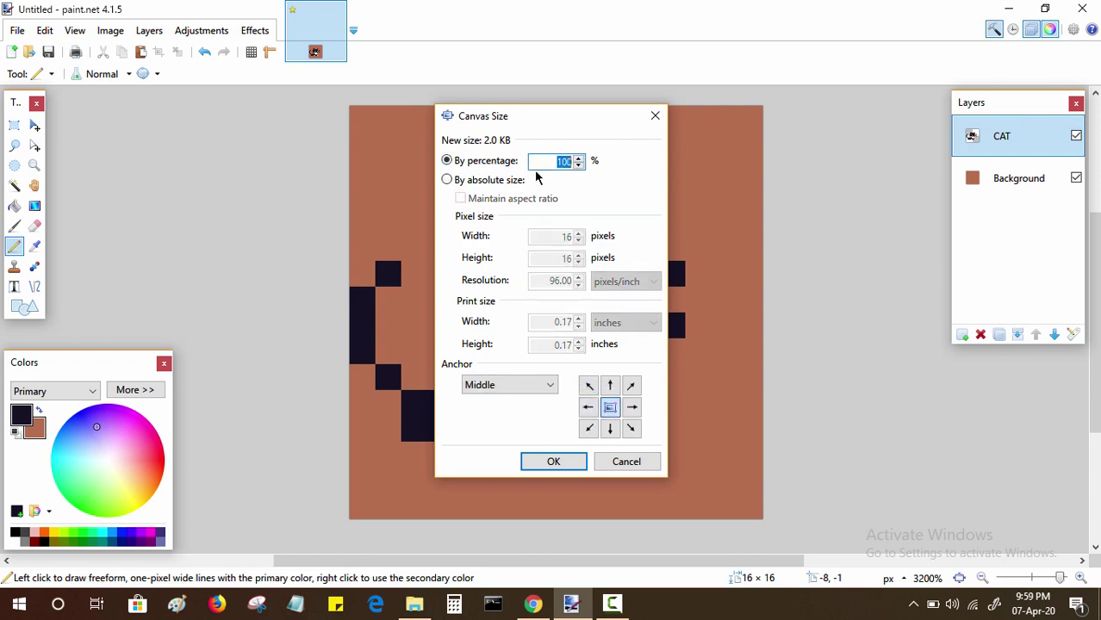
text(150)
key(Return)
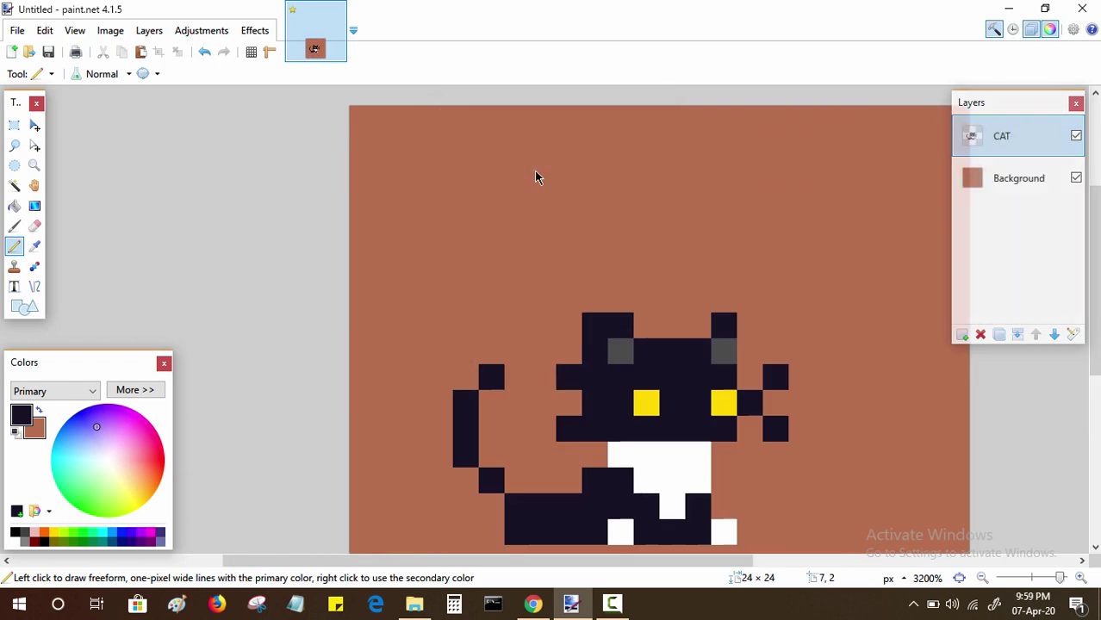
Move the cat one pixel to the right on the enlarged canvas.
click(982, 578)
click(982, 578)
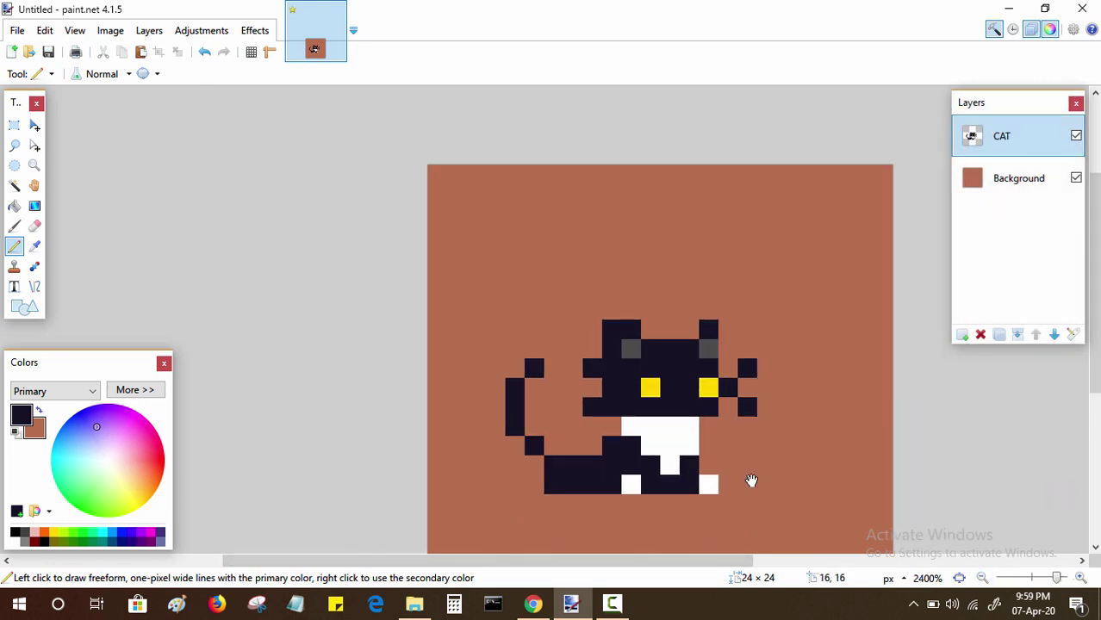
key(ctrl+minus)
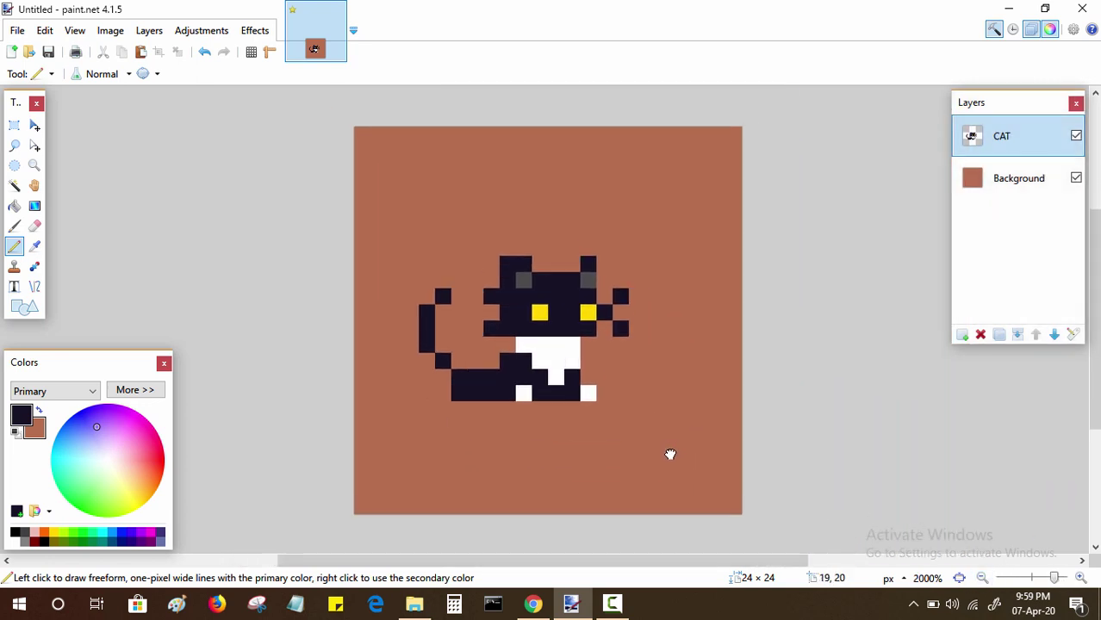
key(m)
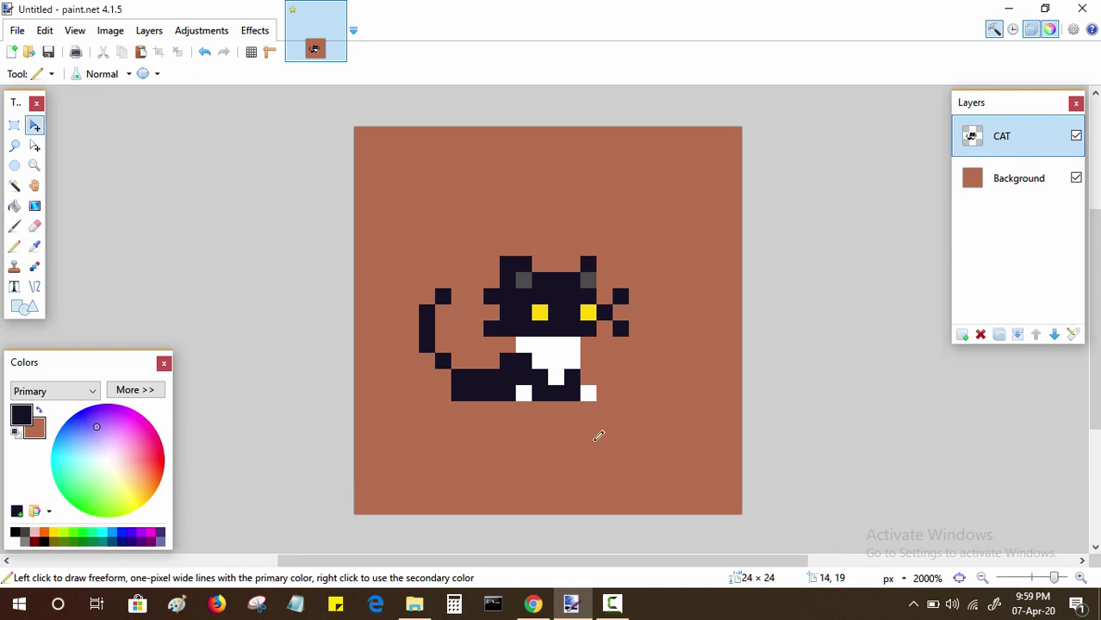
drag(582, 432, 604, 427)
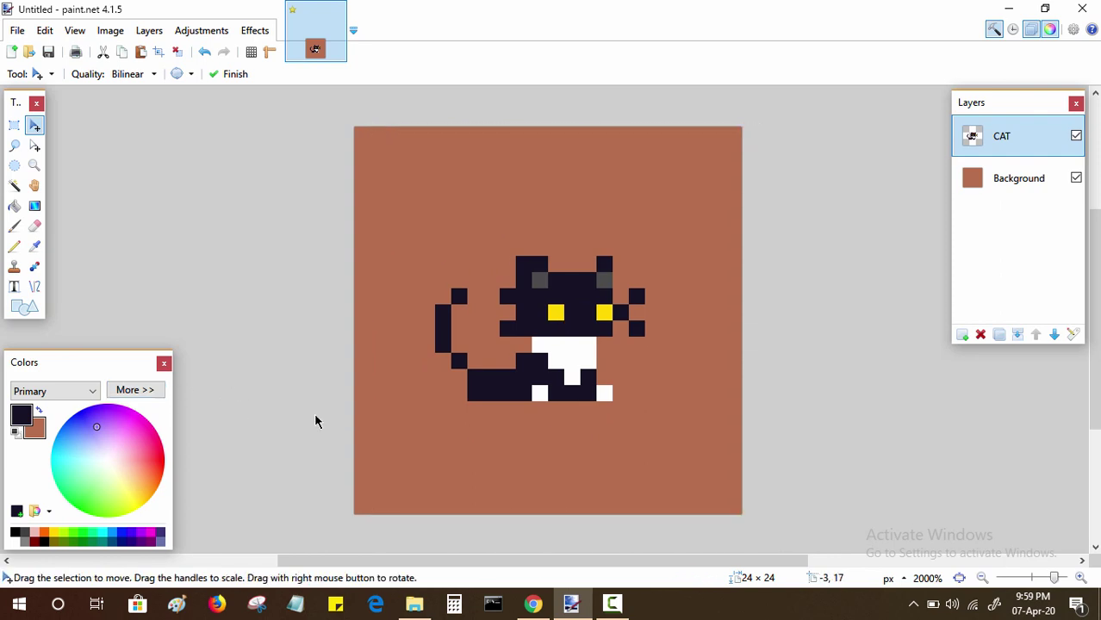
Draw a one-pixel-high broken ground line in E3A773 directly under the cat, with segments of 1, 2, 13, 2 and 1 pixels.
click(138, 392)
double_click(291, 421)
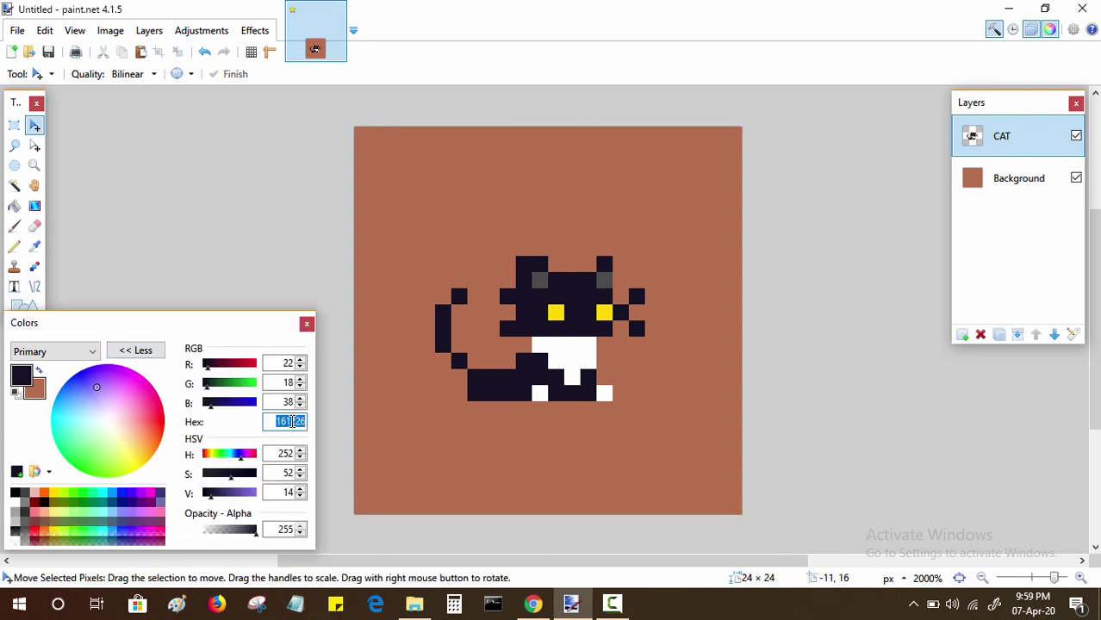
text(e3a7)
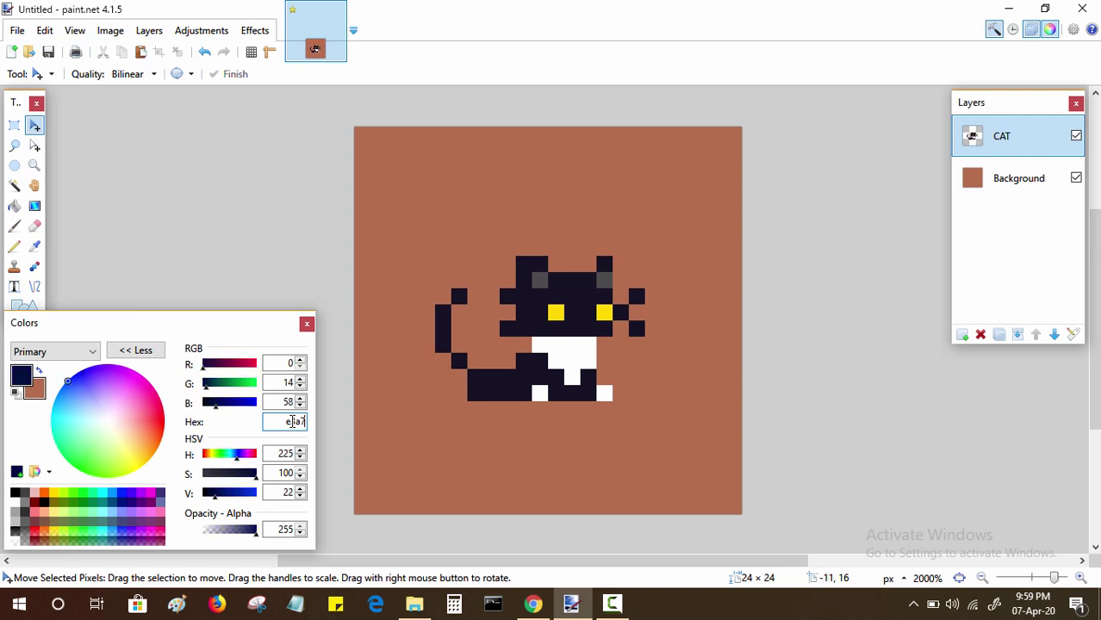
text(73)
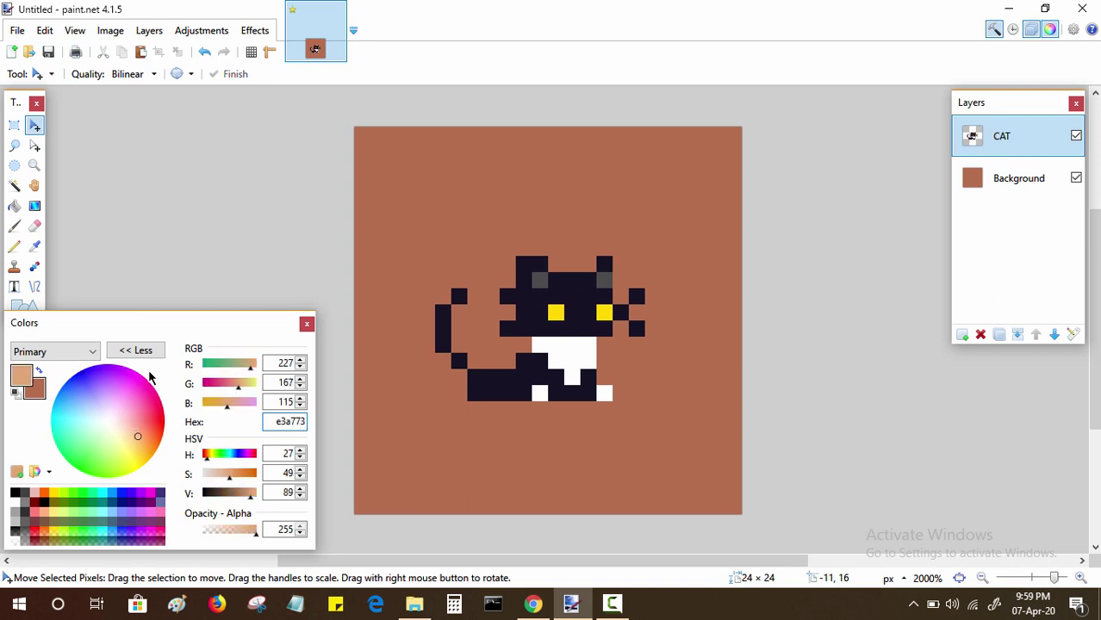
click(135, 351)
key(p)
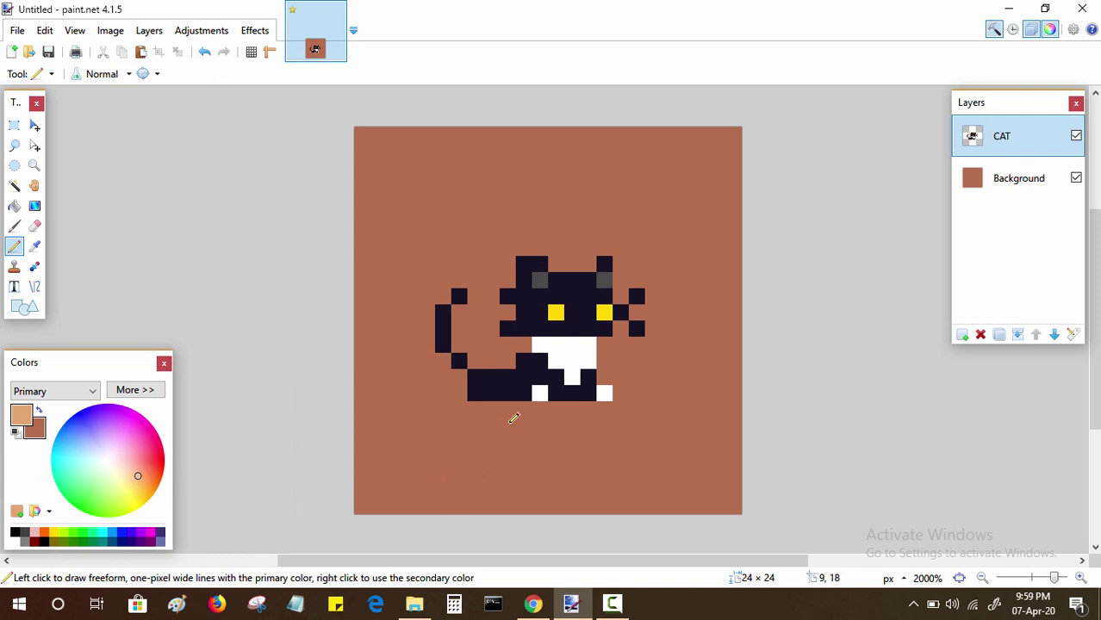
mouse_move(439, 409)
mouse_down()
mouse_move(578, 423)
mouse_move(563, 421)
mouse_move(575, 410)
mouse_move(687, 403)
mouse_up()
key(ctrl+z)
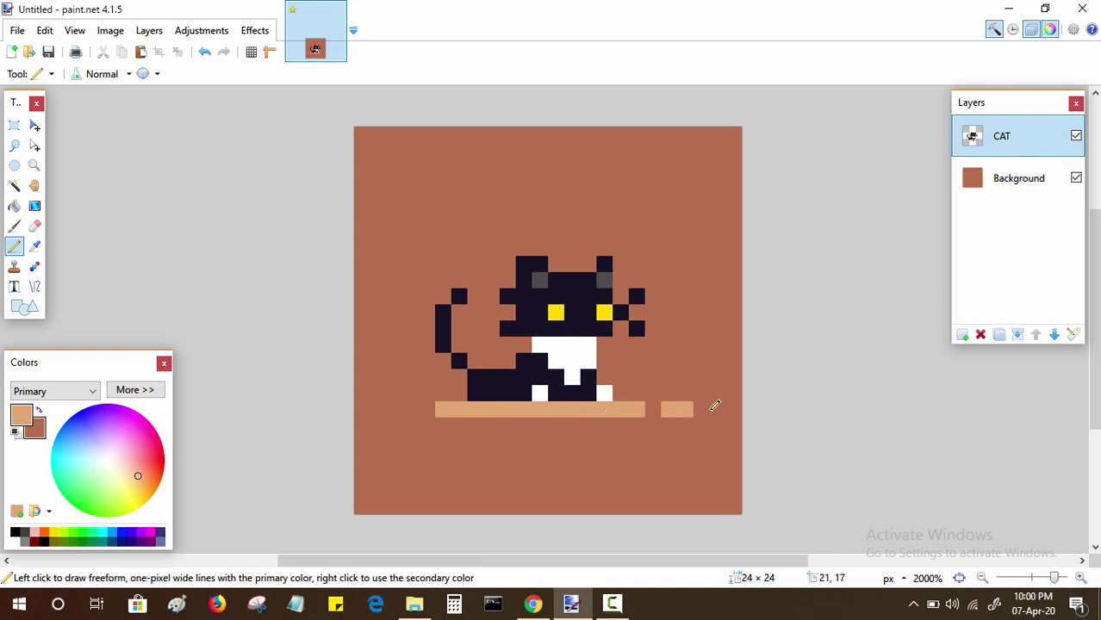
click(713, 403)
drag(413, 408, 392, 408)
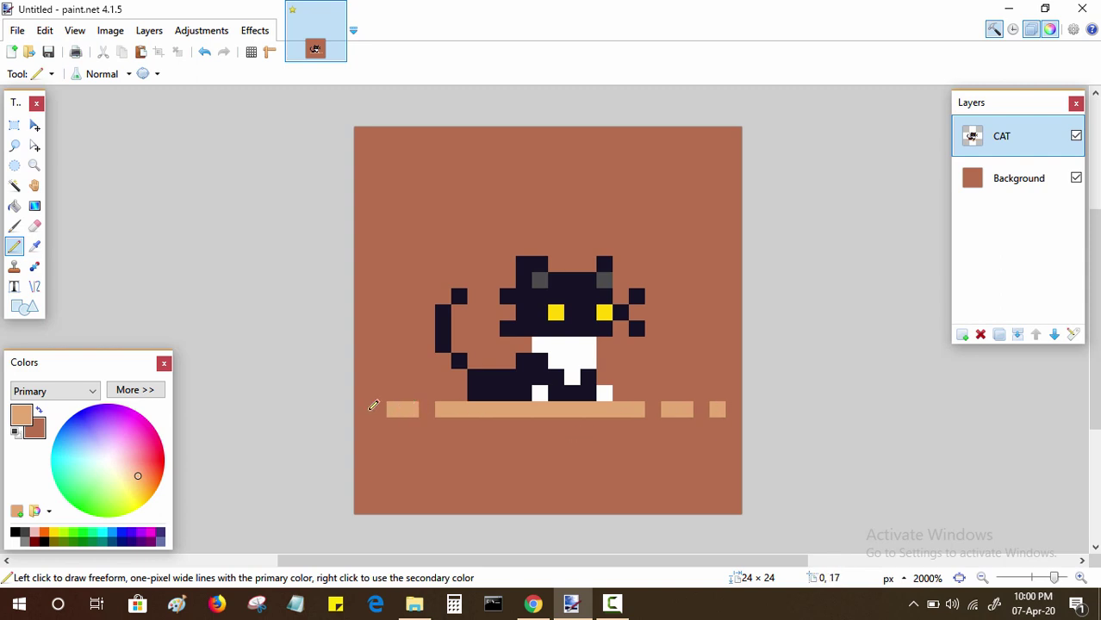
click(362, 408)
Enlarge the canvas by another 150 percent, keeping the artwork anchored in the middle.
click(112, 31)
click(145, 91)
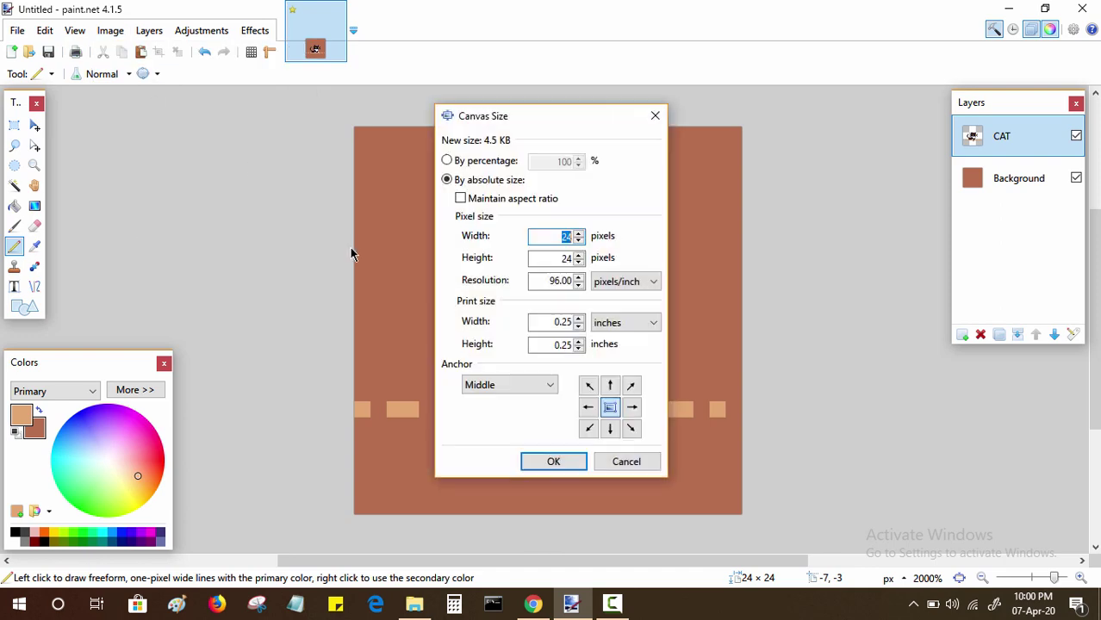
click(446, 161)
text(150)
key(Return)
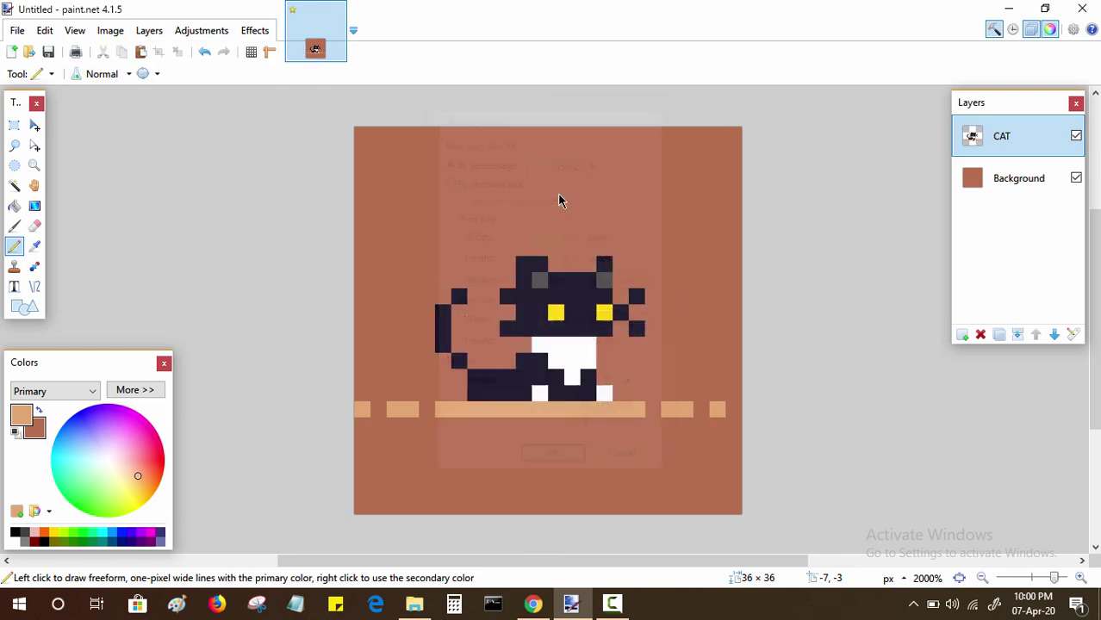
click(983, 578)
click(983, 579)
click(982, 579)
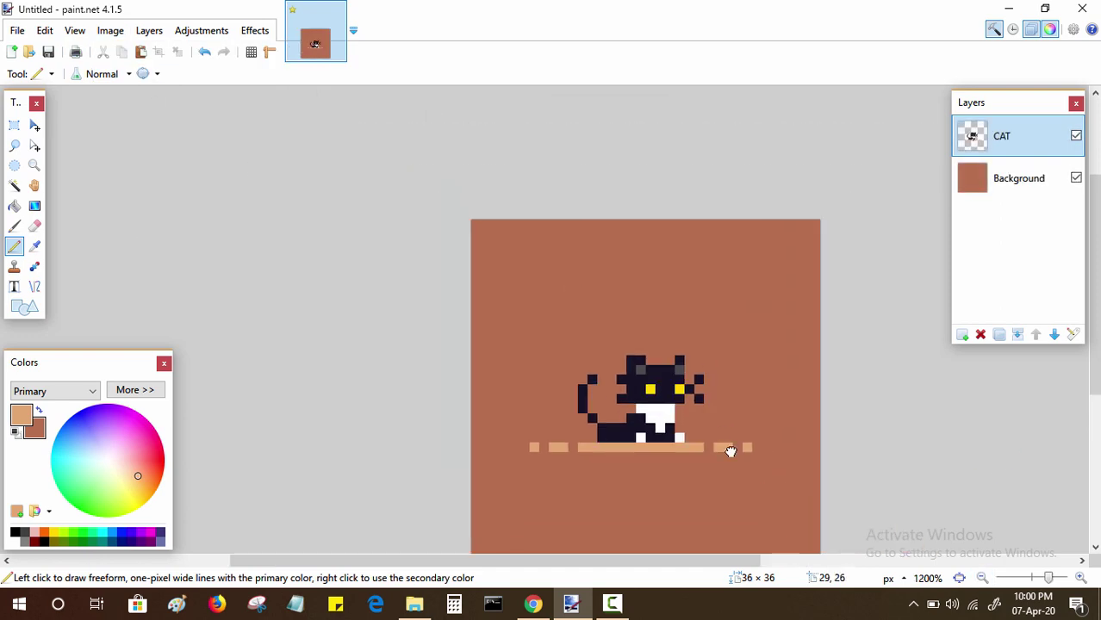
drag(727, 450, 654, 404)
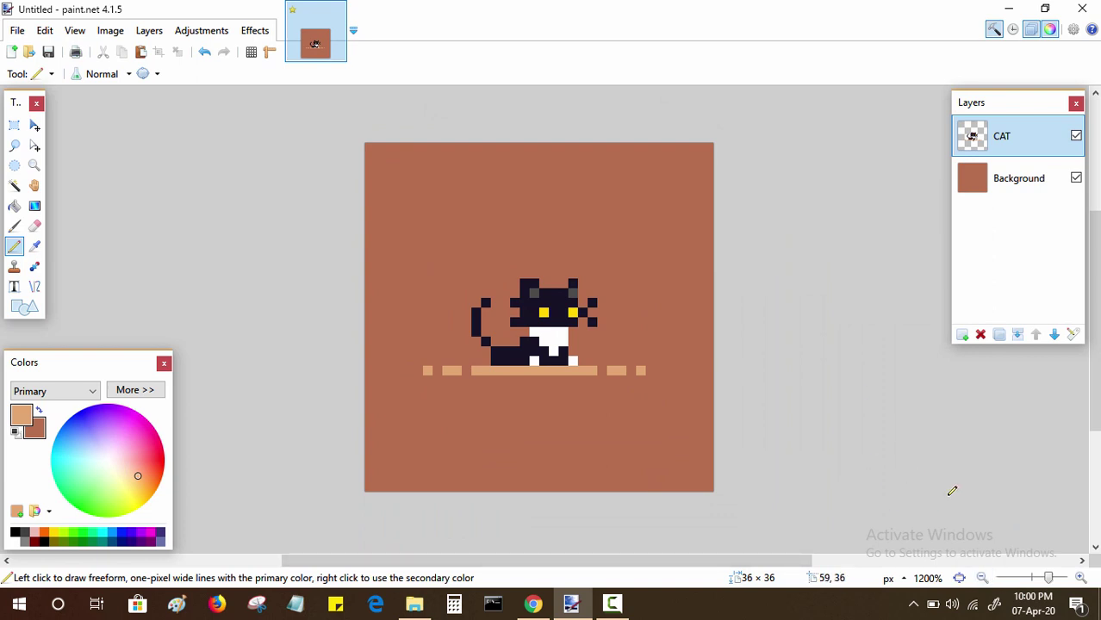
click(1081, 578)
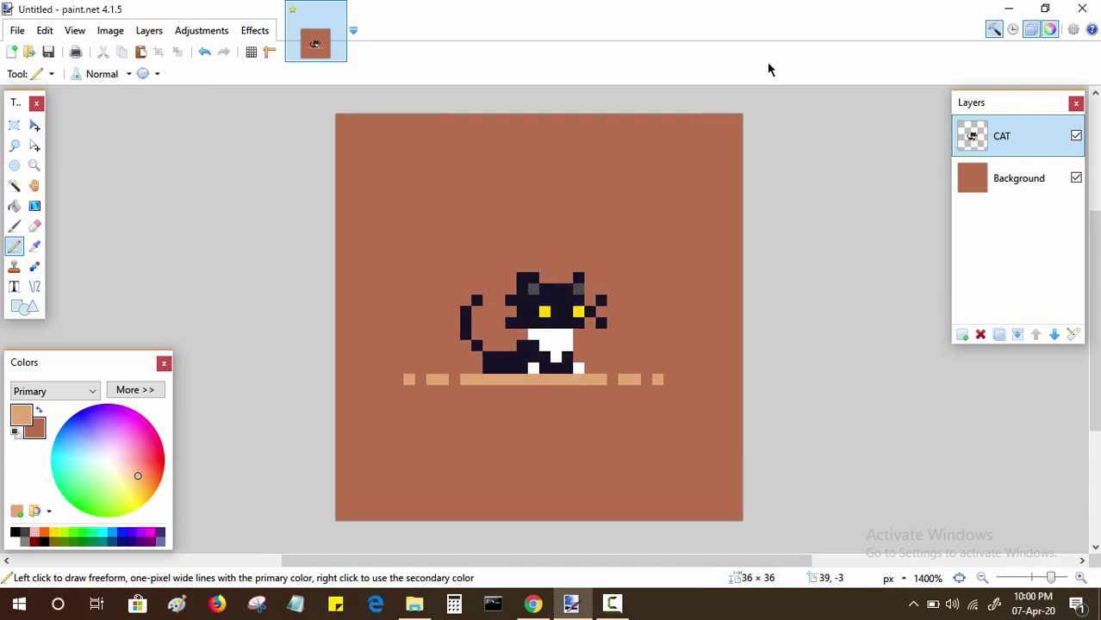